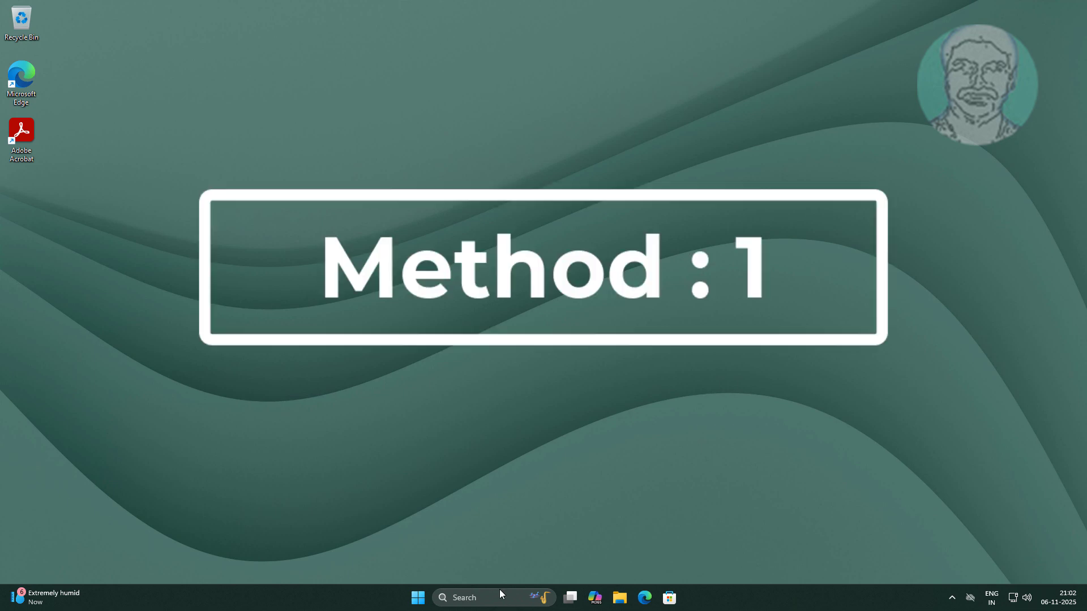
Search Windows for "edit group policy", open the Local Group Policy Editor maximized, and widen its console tree
left_click(500, 594)
type("edit")
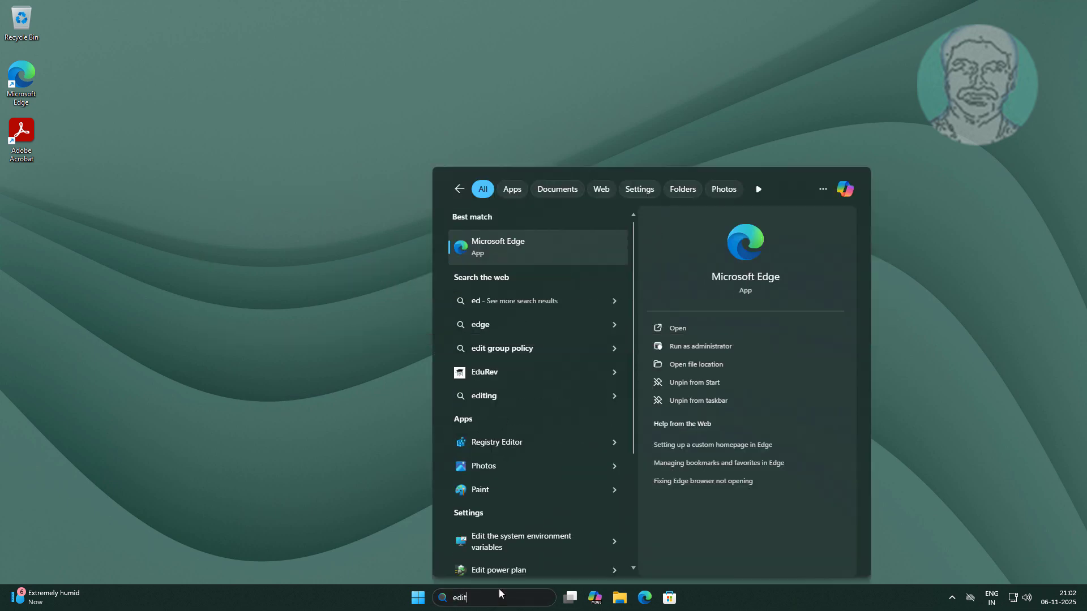
type(" group policy")
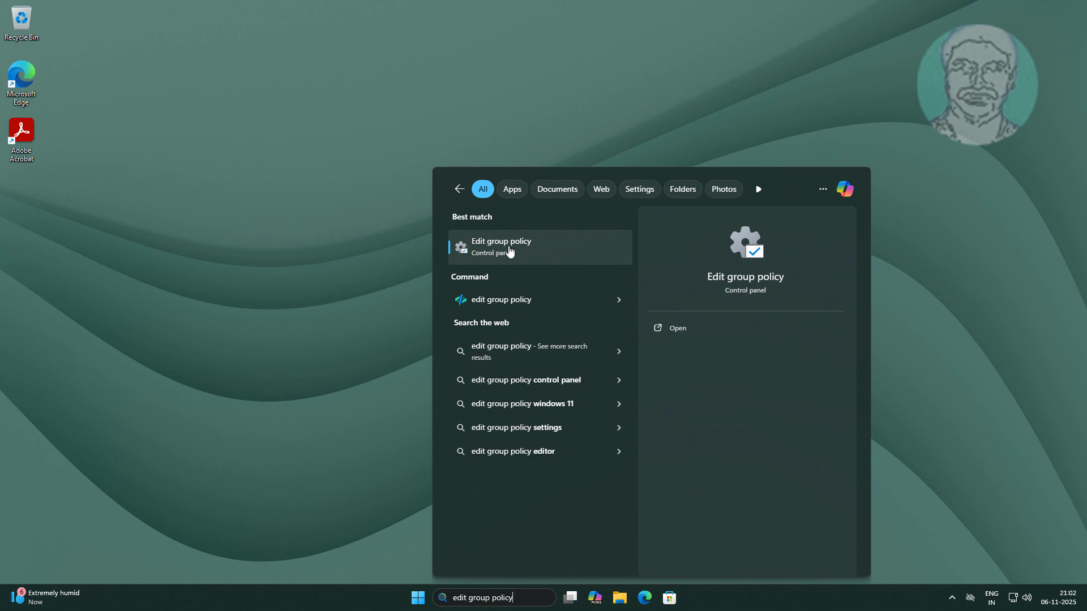
left_click(508, 247)
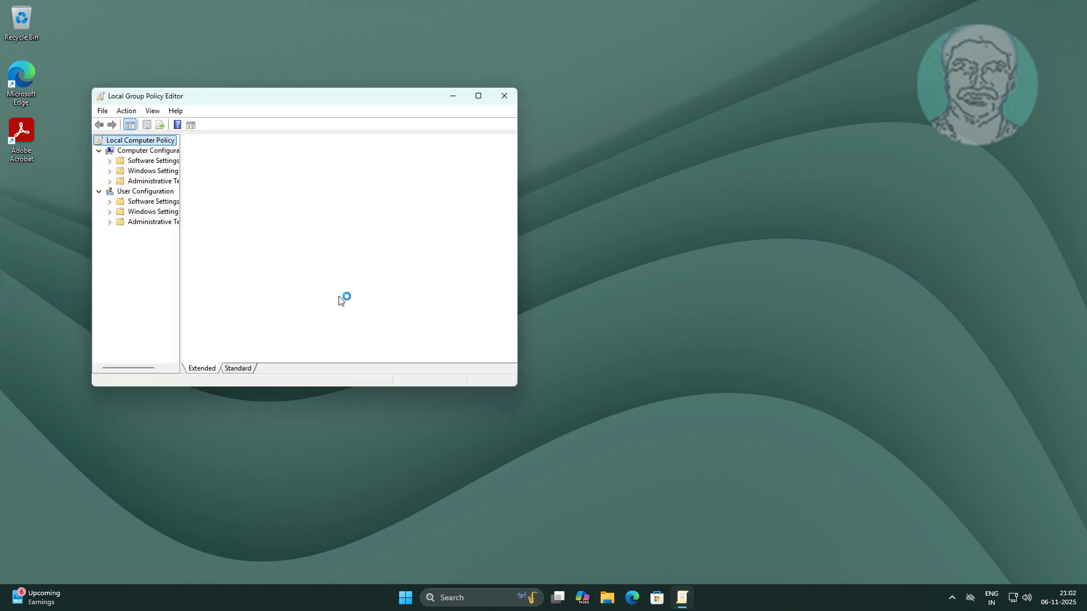
left_click(477, 98)
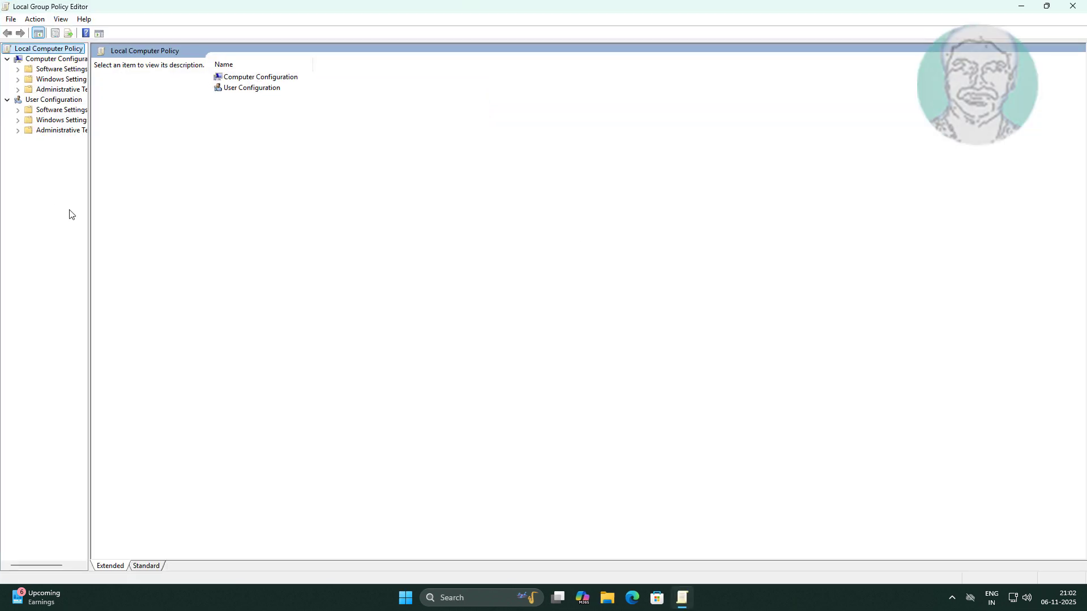
left_click_drag(89, 219, 237, 216)
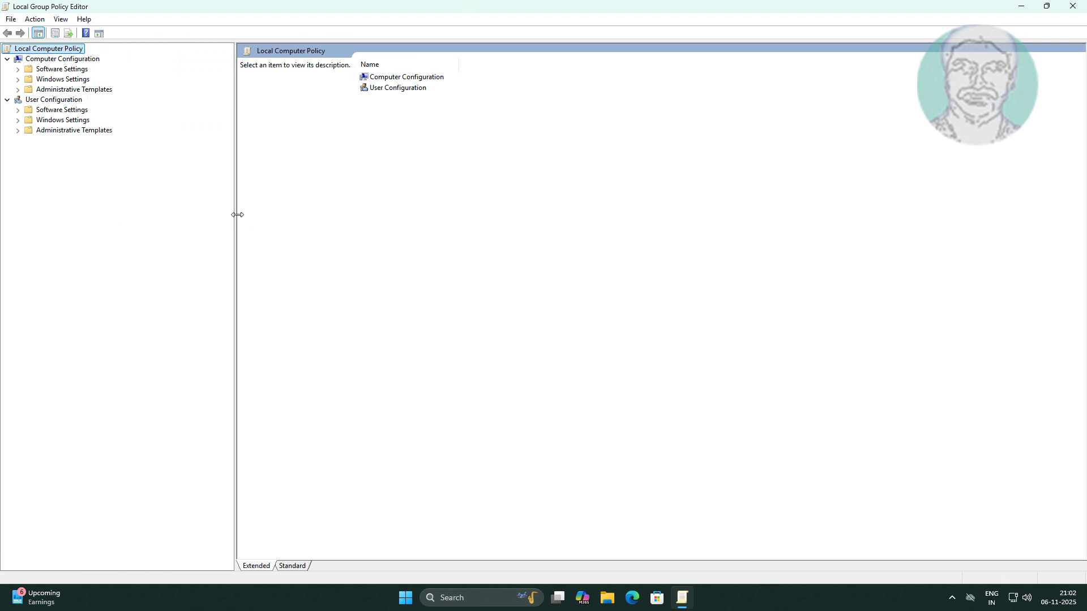
Under Computer Configuration, expand Administrative Templates and Control Panel, and open the Personalization policies
left_click(54, 89)
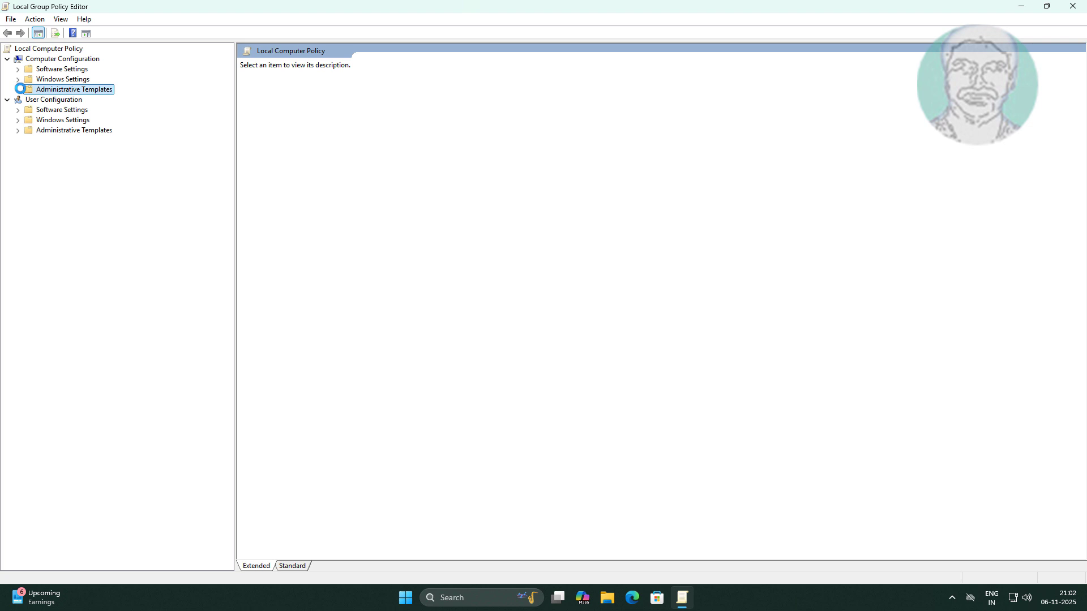
left_click(17, 90)
left_click(18, 90)
left_click(17, 90)
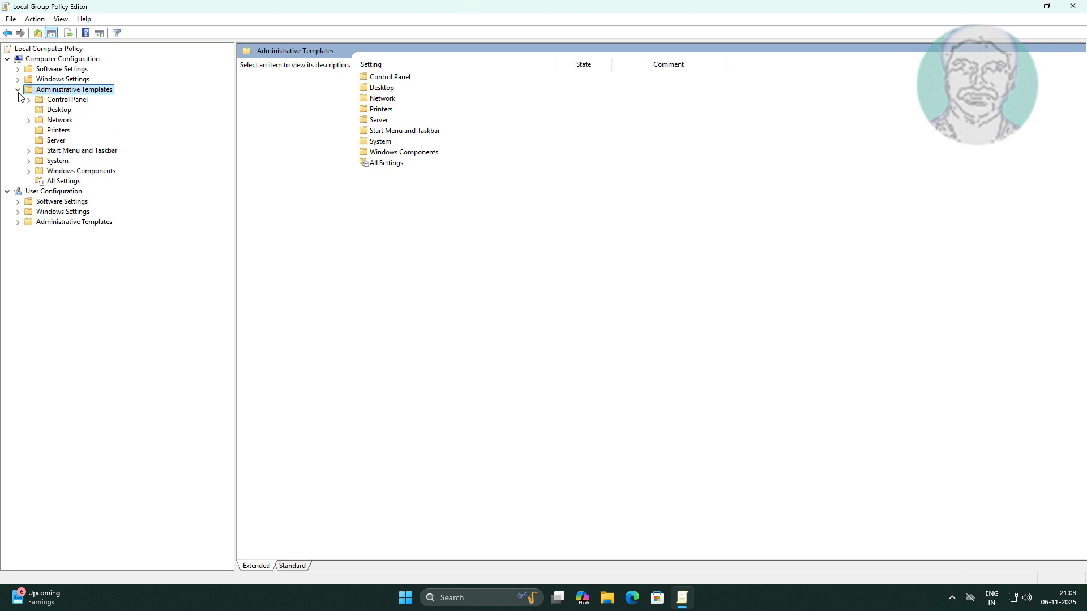
left_click(67, 101)
left_click(29, 100)
left_click(88, 114)
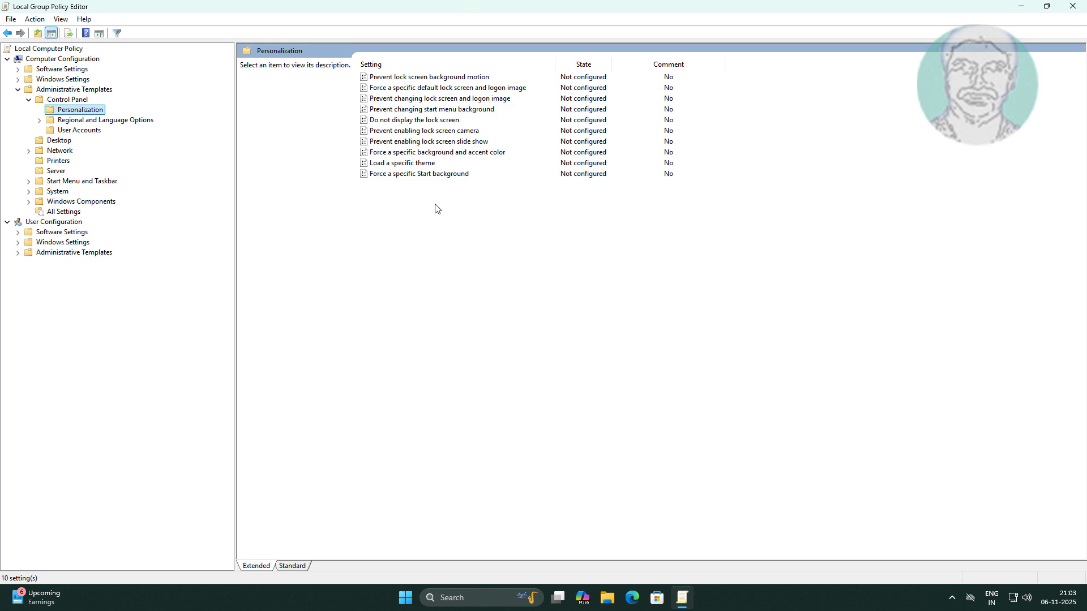
Set the "Do not display the lock screen" policy to Enabled, apply it, and close the policy editor
left_click(428, 121)
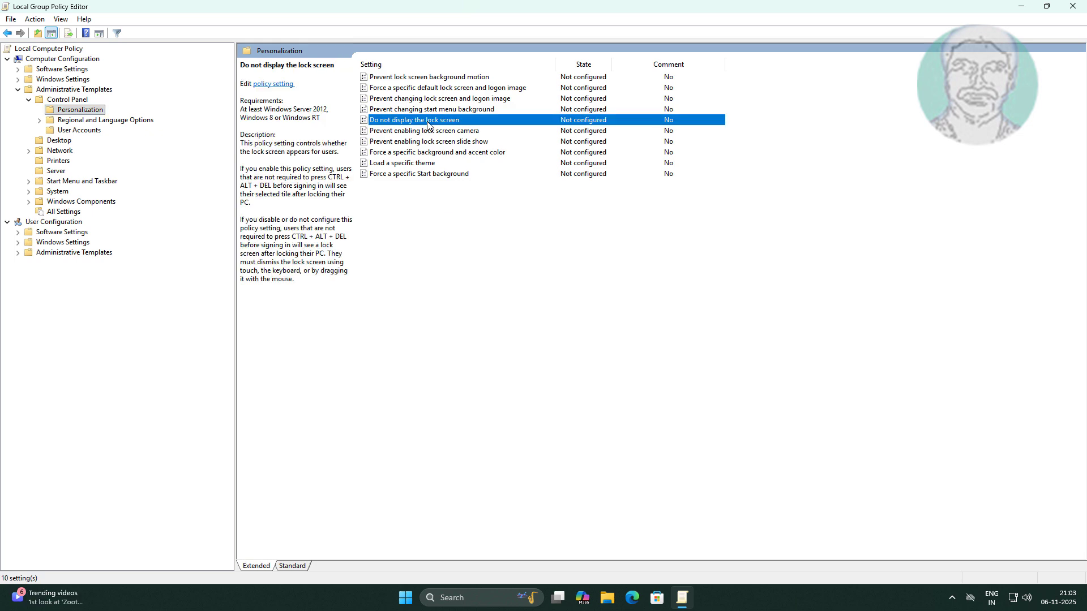
double_click(428, 121)
left_click(80, 118)
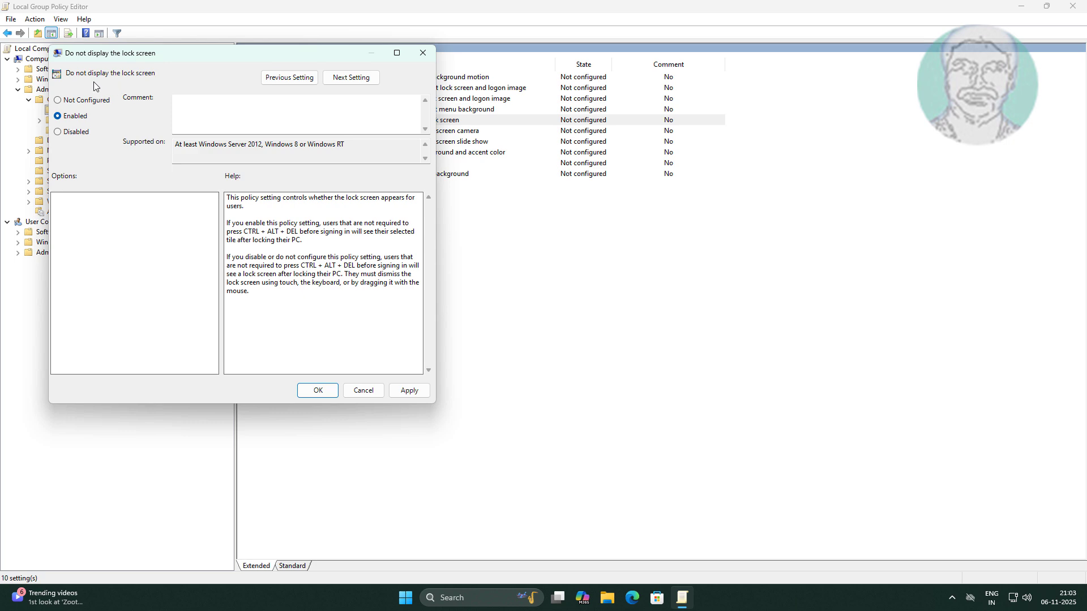
left_click(409, 390)
left_click(318, 391)
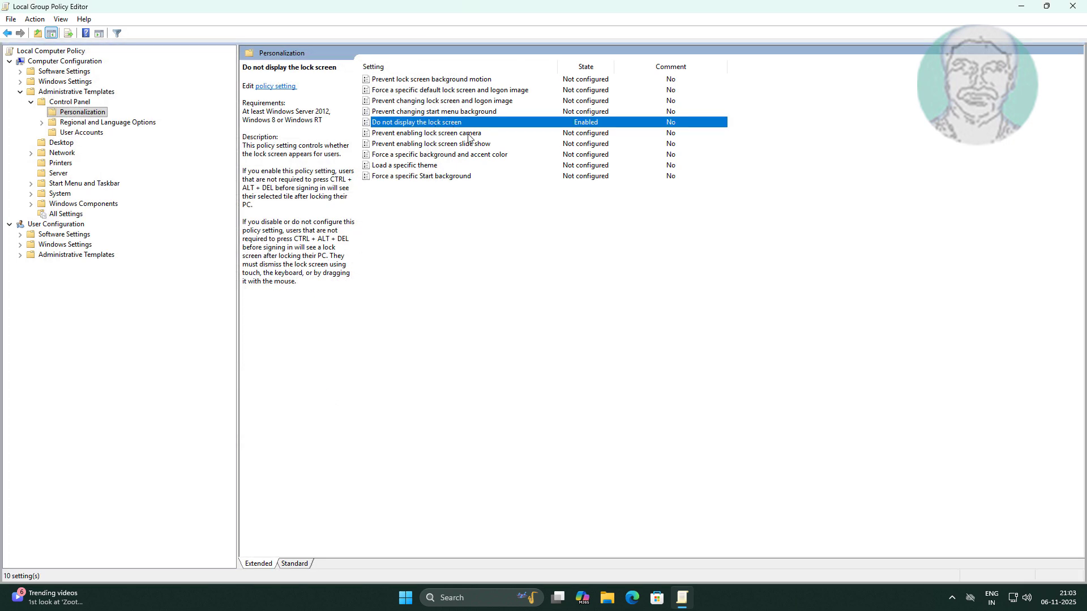
left_click(1071, 7)
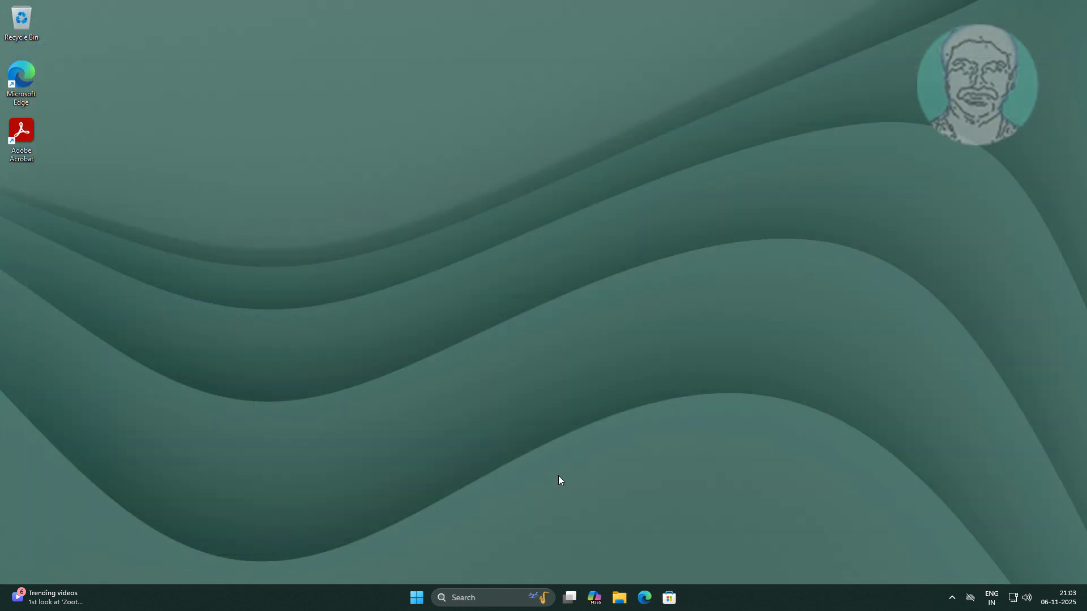
Restart the computer
left_click(422, 598)
left_click(687, 558)
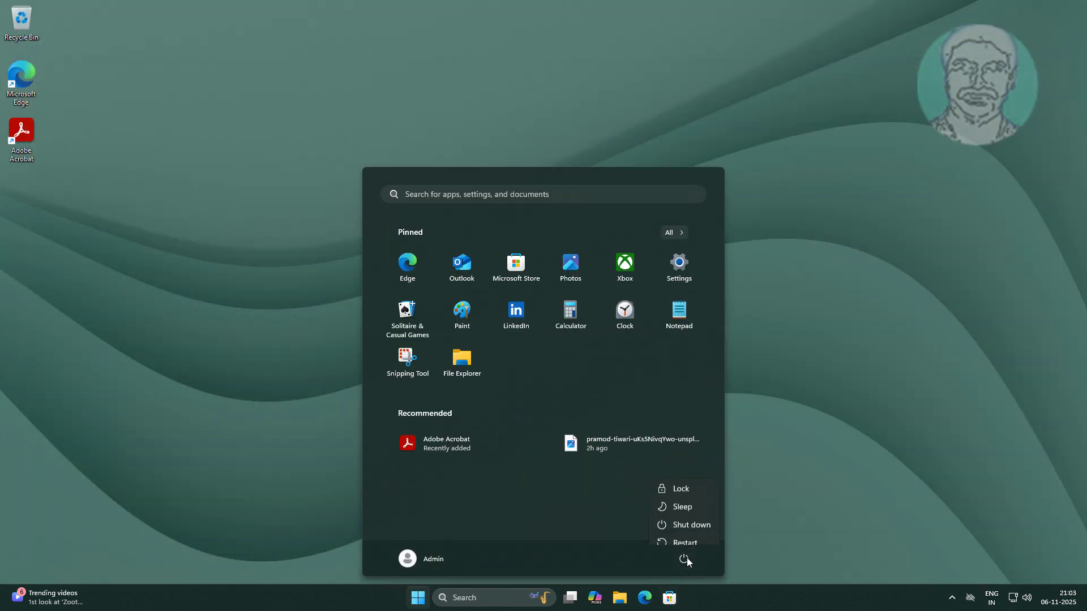
left_click(691, 538)
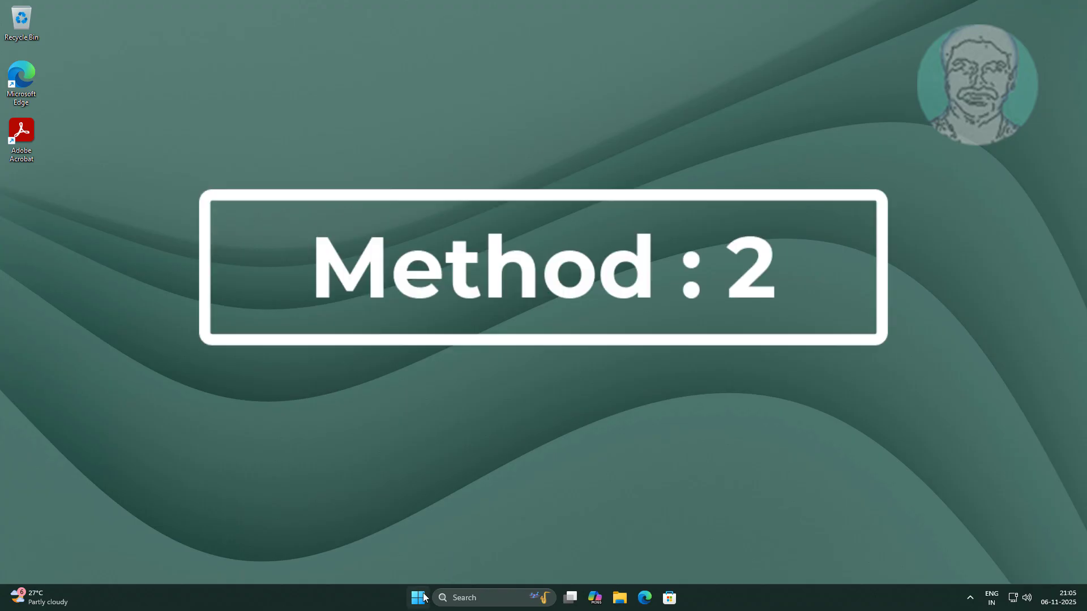
Open the Sign-in options page of the Accounts section in Windows Settings
left_click(419, 597)
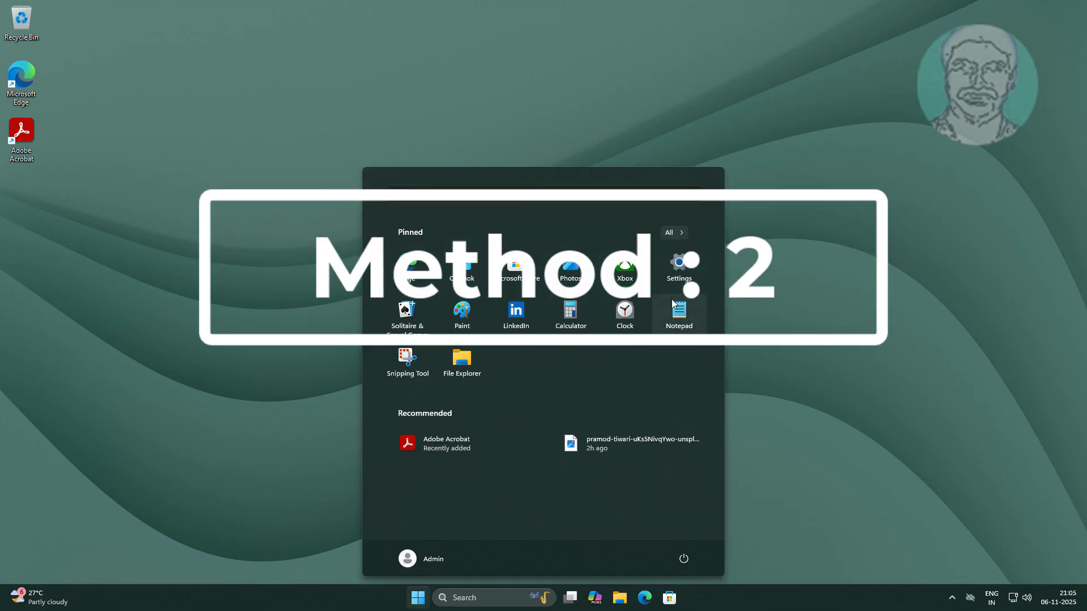
left_click(672, 265)
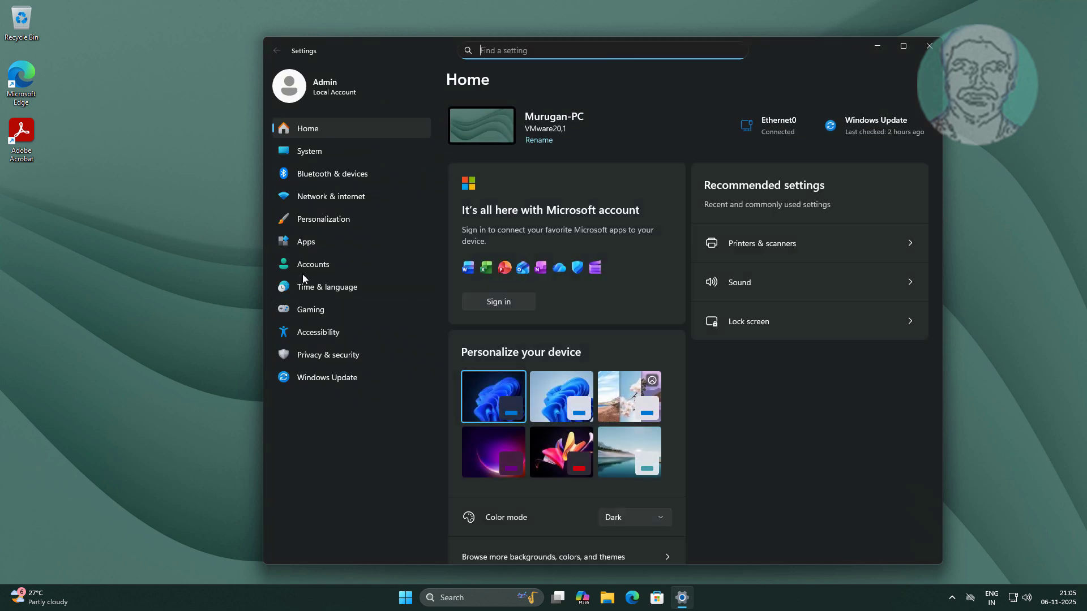
left_click(303, 266)
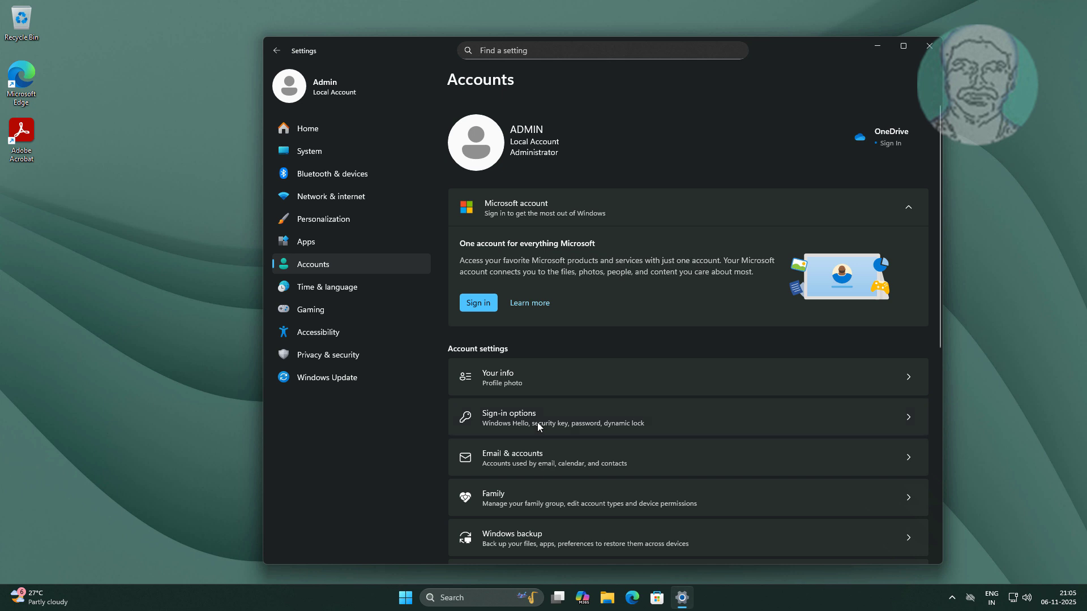
left_click(535, 418)
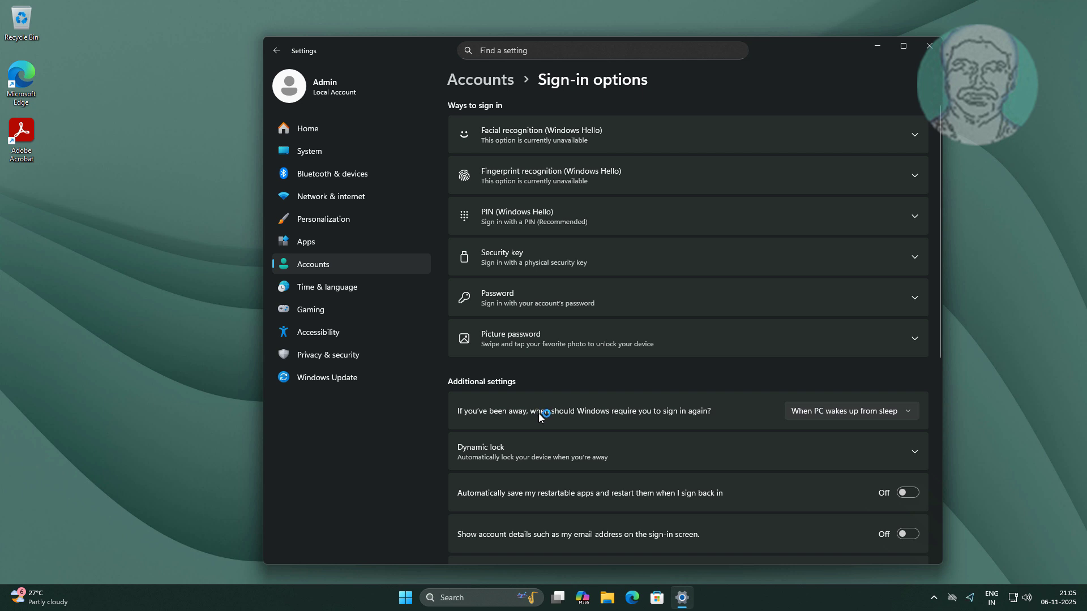
Turn off "Allow Windows to automatically lock your device when you're away" under Dynamic lock
scroll(538, 413, "down", 2)
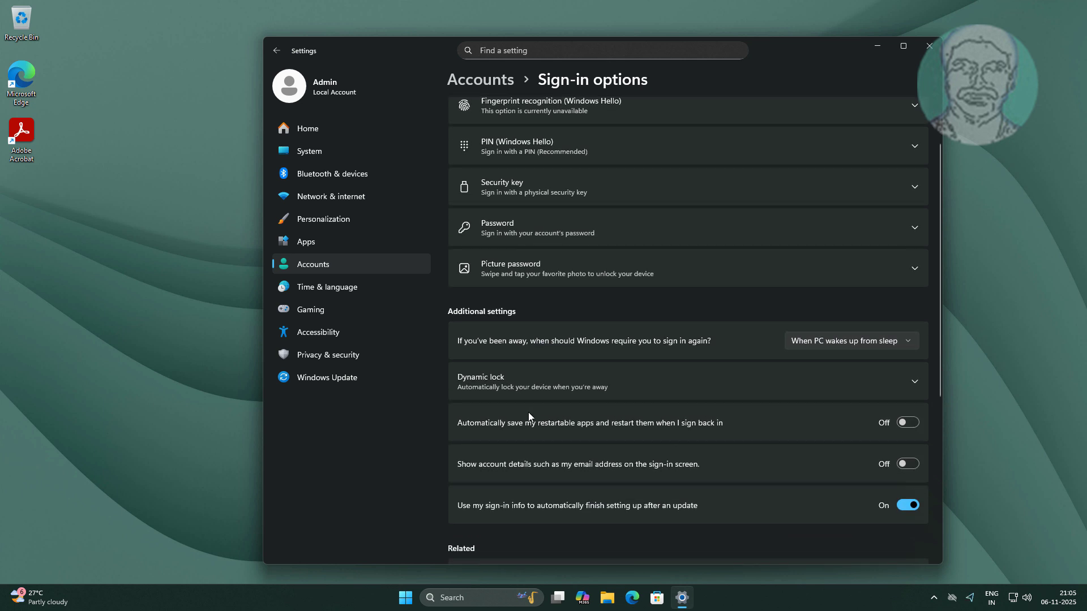
left_click(507, 387)
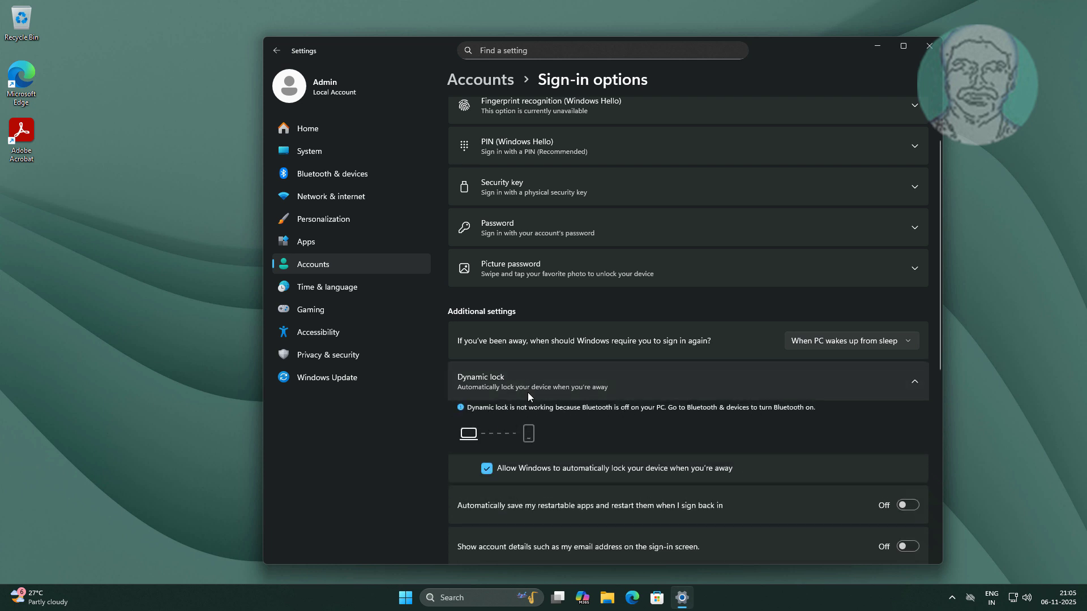
left_click(485, 470)
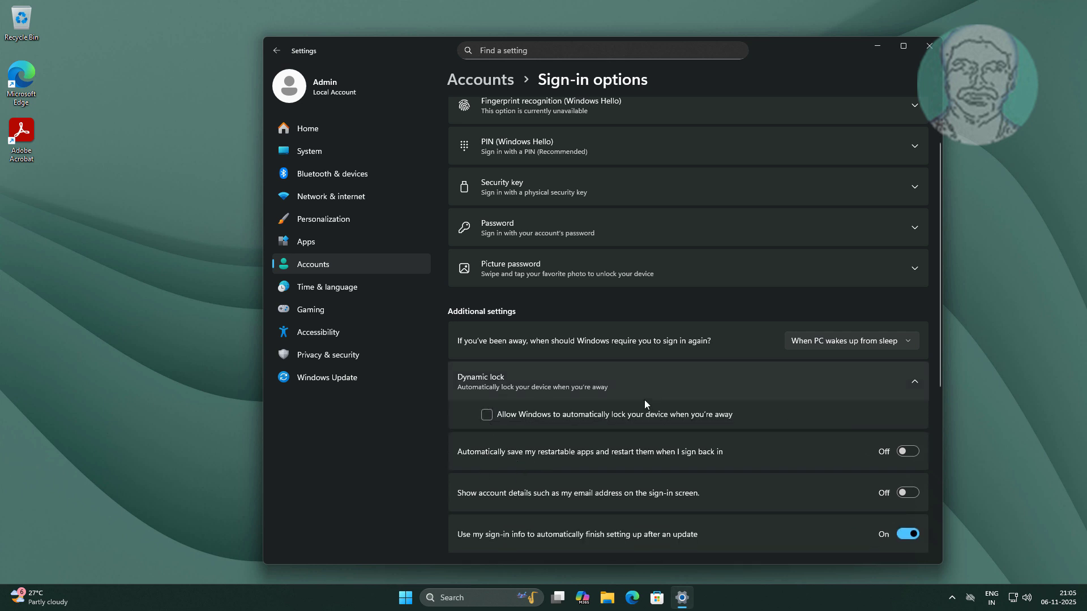
Set Windows to Never require signing in again after being away, and enter the account password to verify identity
scroll(644, 399, "up", 2)
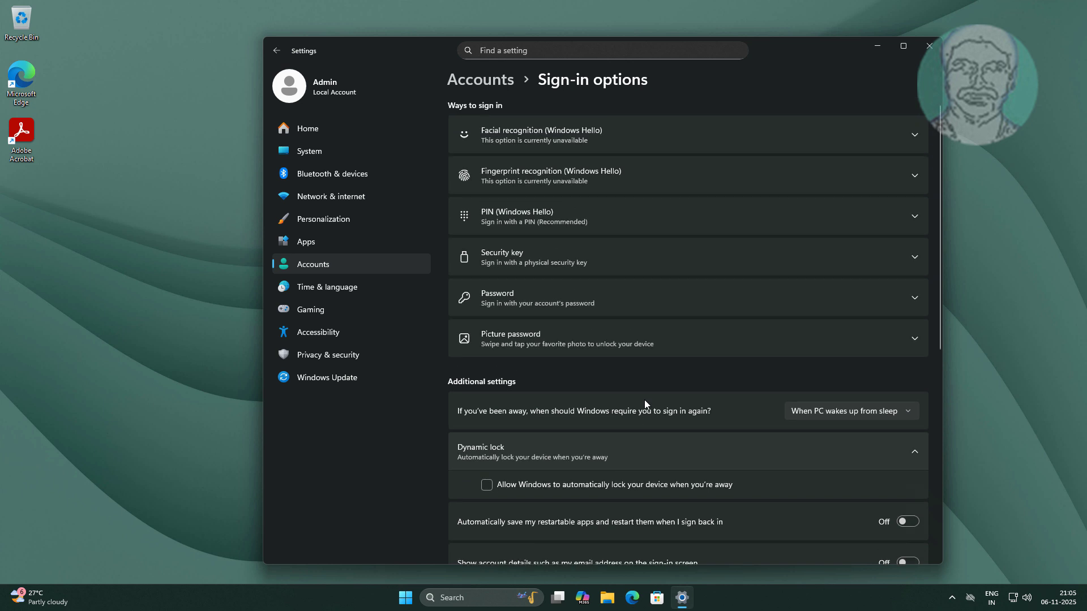
scroll(644, 399, "down", 2)
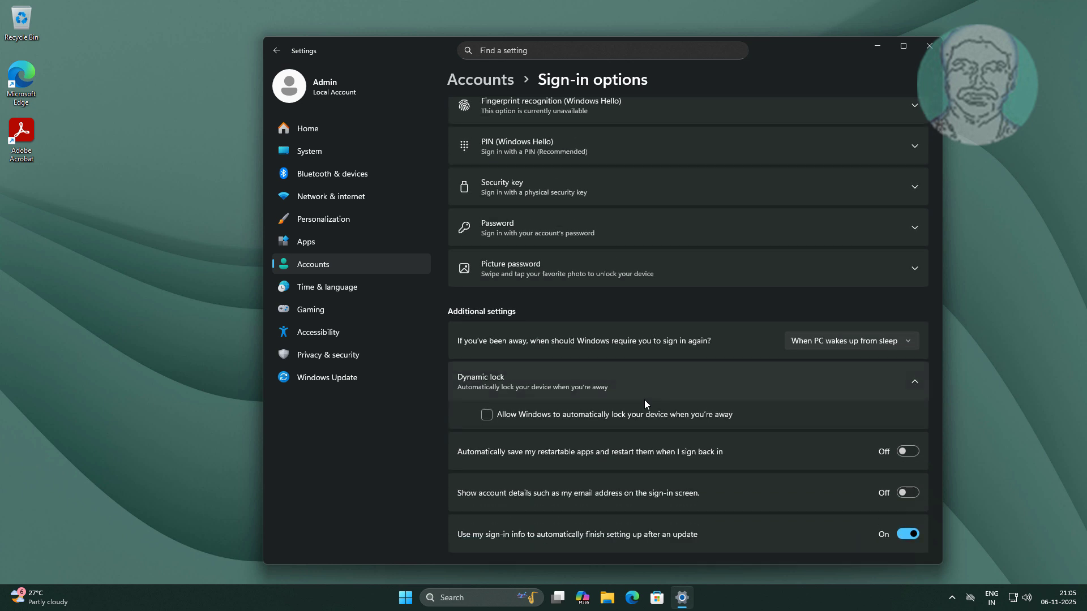
scroll(504, 409, "up", 2)
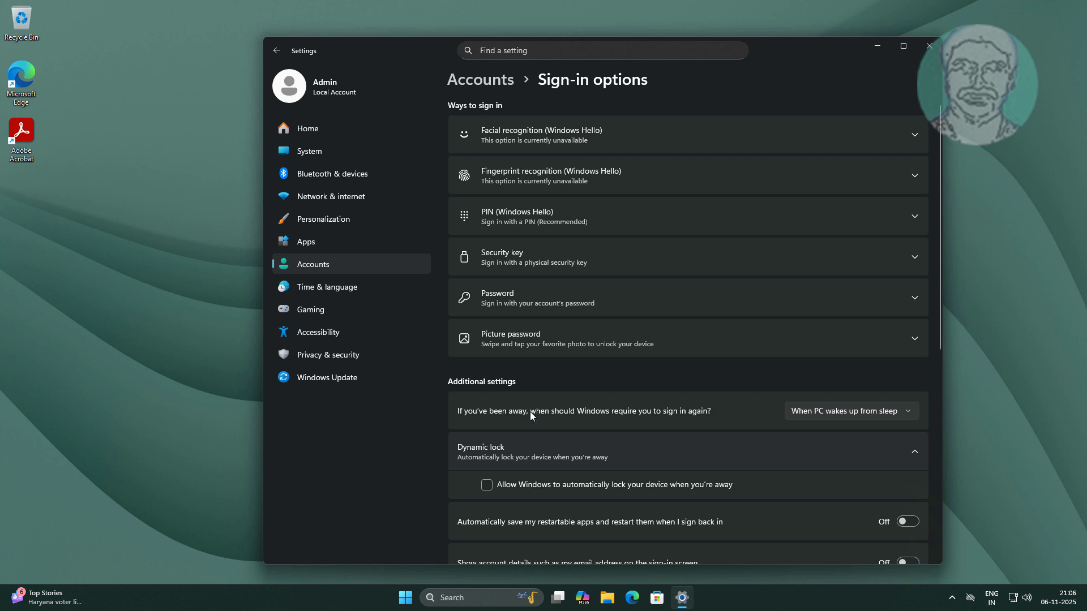
left_click(905, 412)
left_click(853, 392)
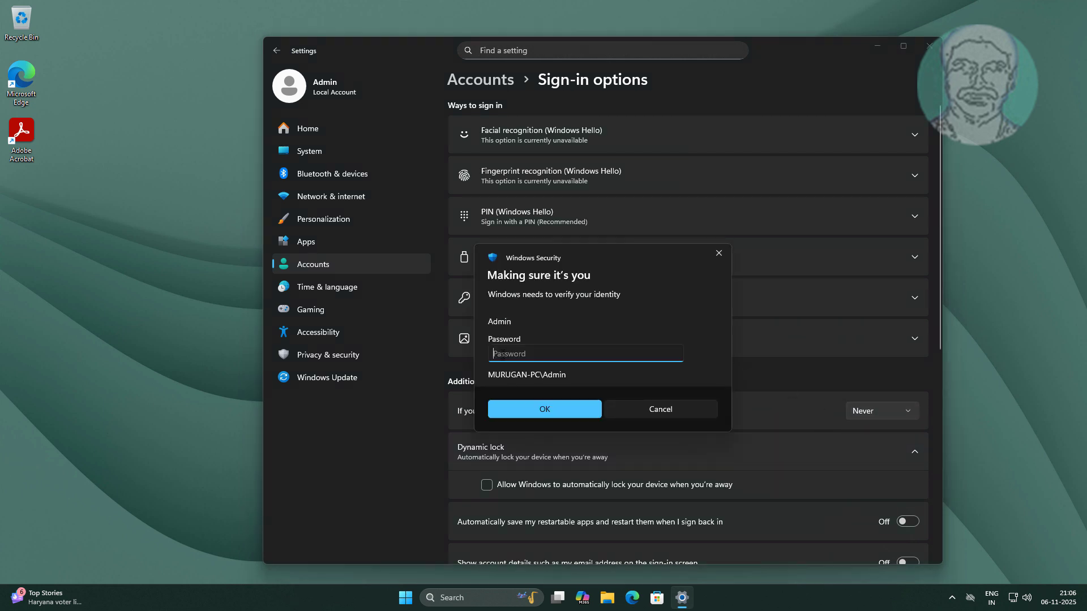
type("•••")
key("Return")
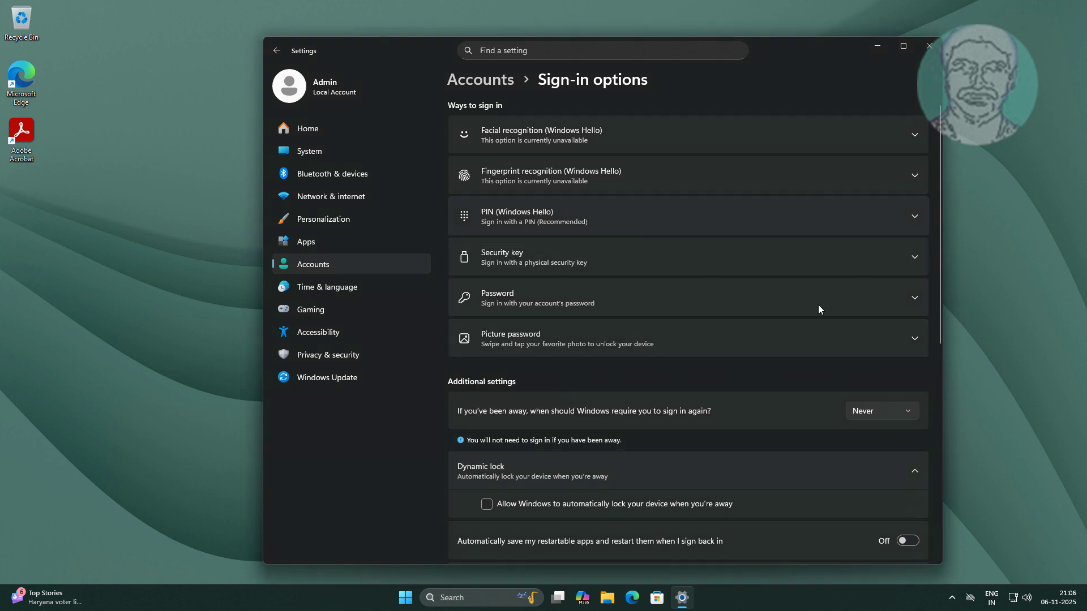
In the lock screen's Screen Saver Settings, disable "On resume, display logon screen", apply the change, and close Settings
left_click(351, 221)
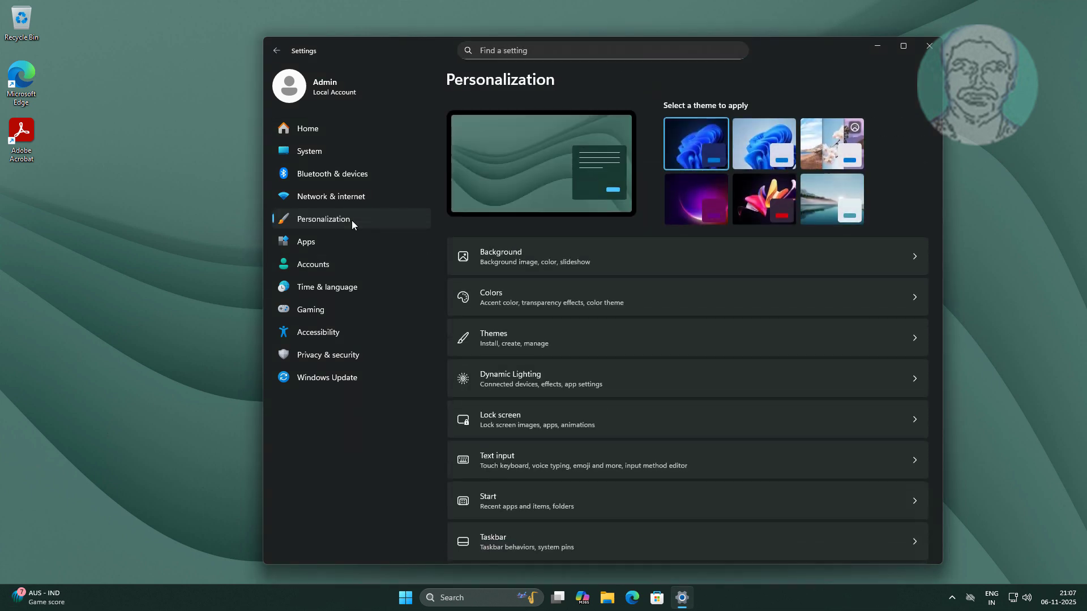
left_click(524, 416)
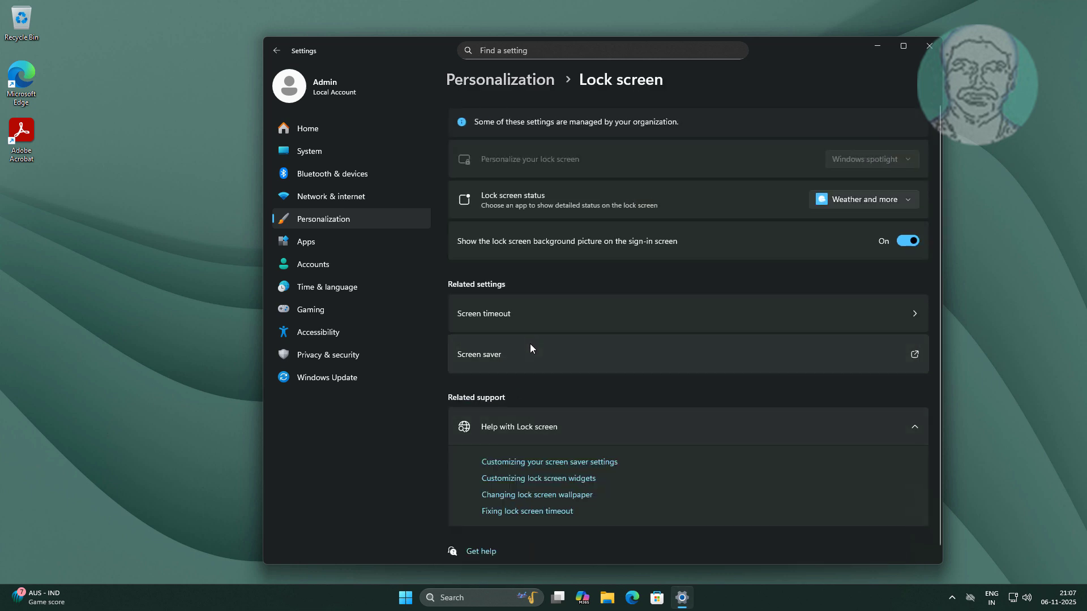
left_click(487, 355)
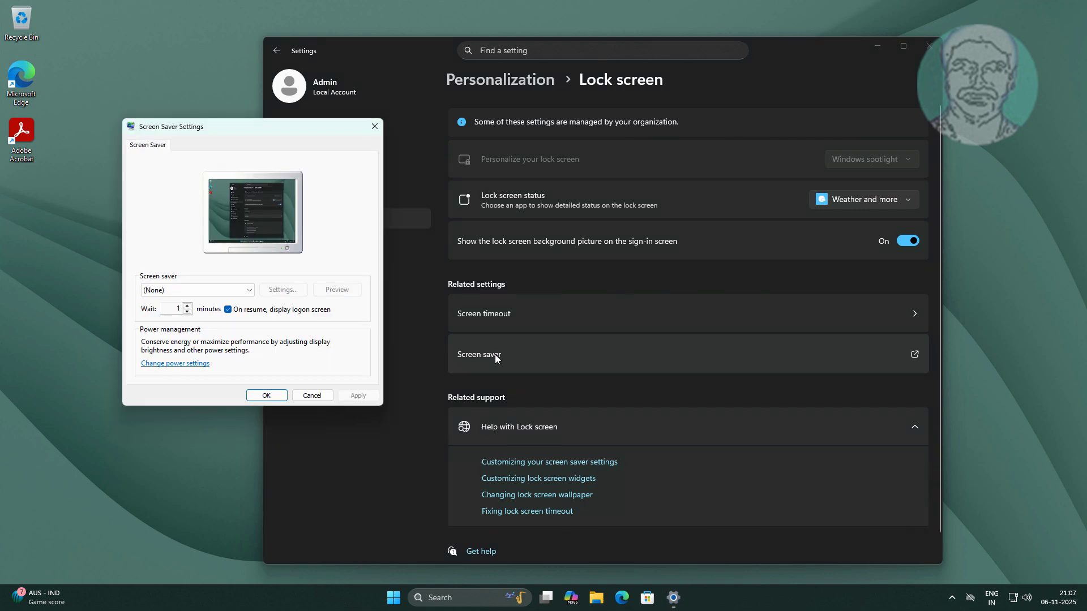
left_click(227, 310)
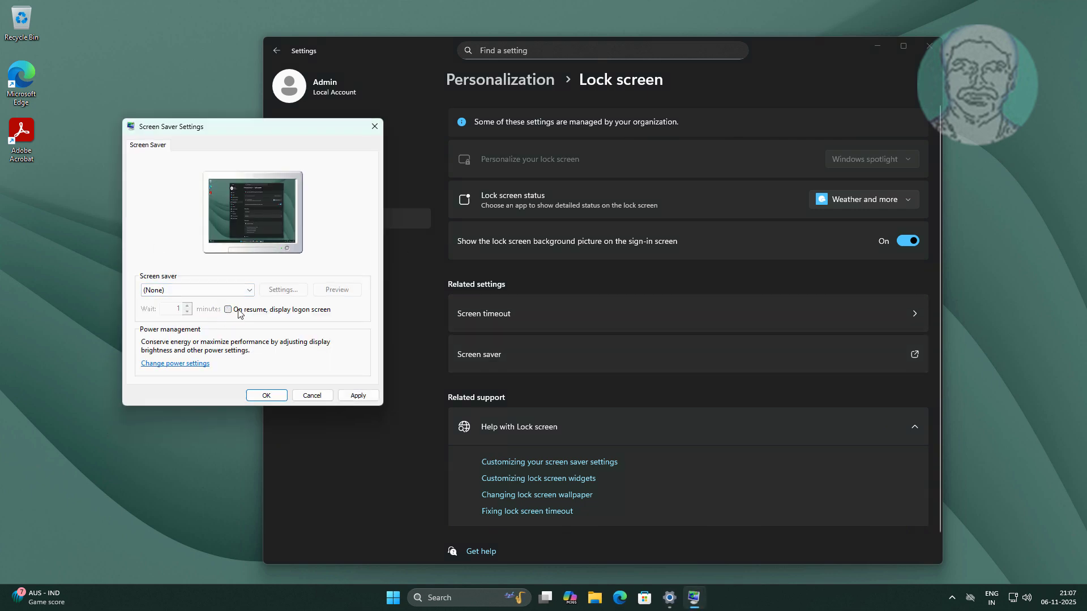
left_click(367, 396)
left_click(266, 395)
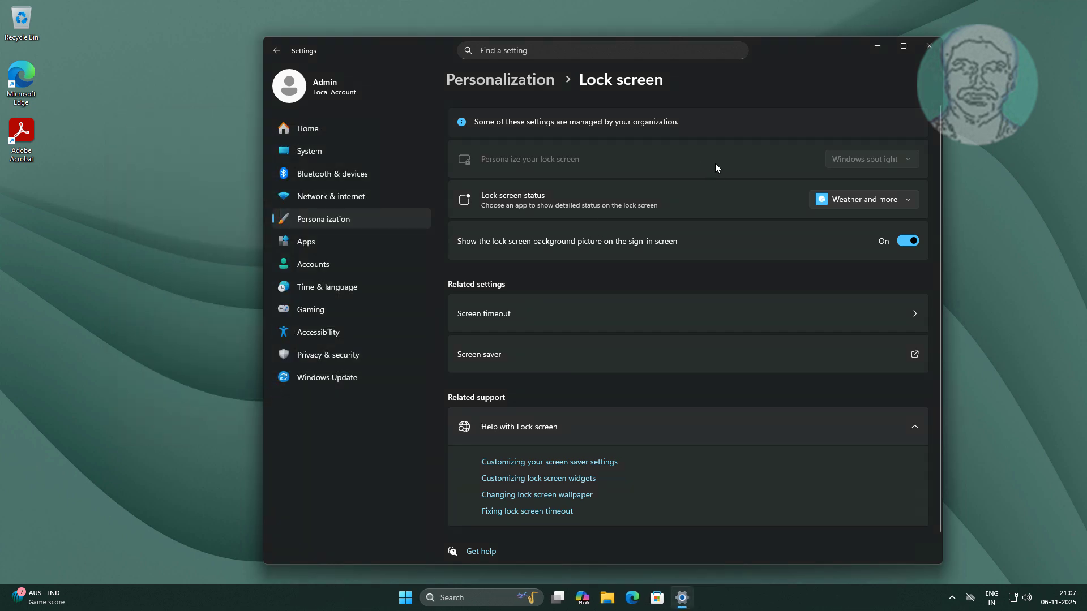
left_click(925, 52)
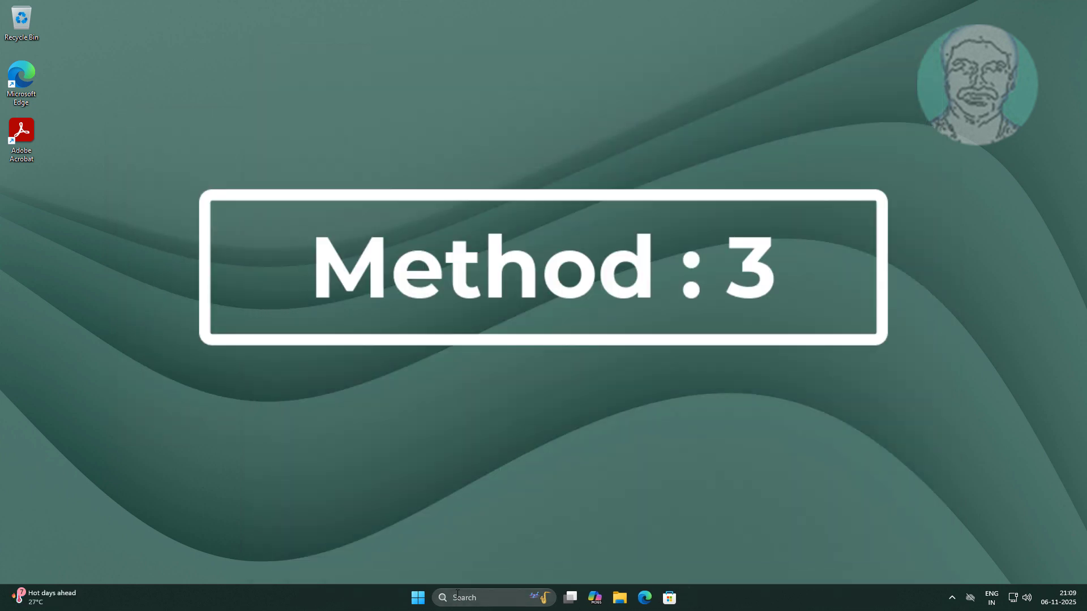
Search Windows for "netplwiz" and open the User Accounts dialog
left_click(465, 595)
type("ne")
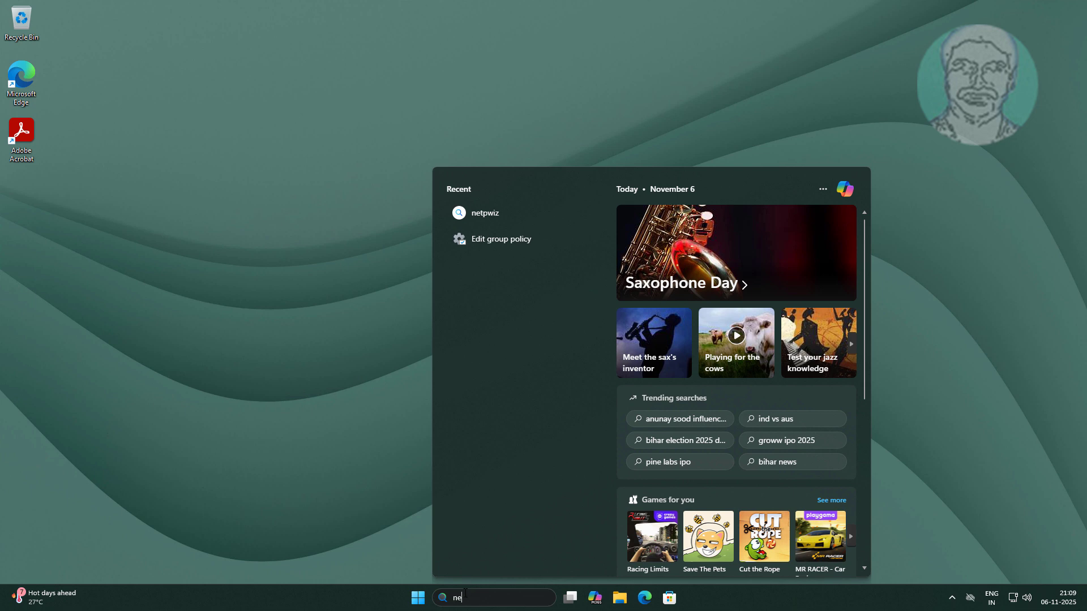
type("tflixplwiz")
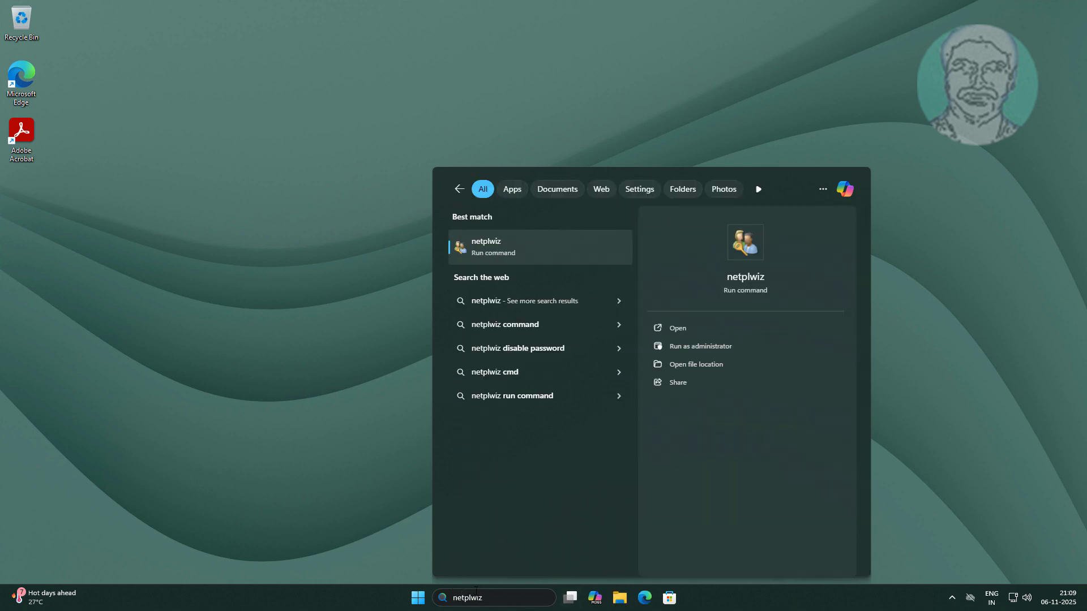
left_click(502, 246)
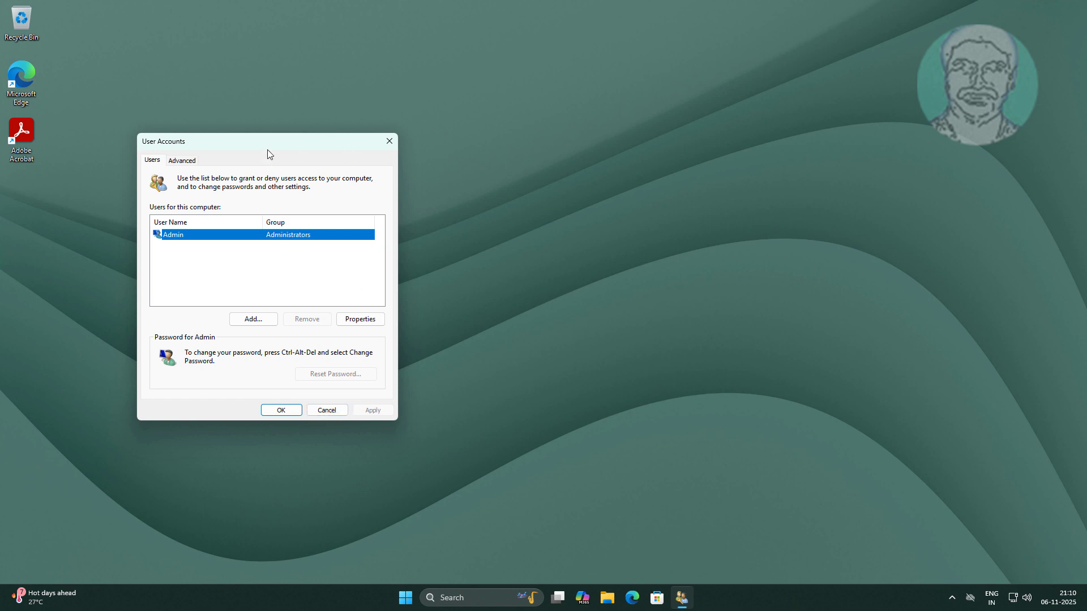
Move the User Accounts dialog aside, search Windows for "regedit", and open Registry Editor as administrator
left_click_drag(269, 145, 910, 265)
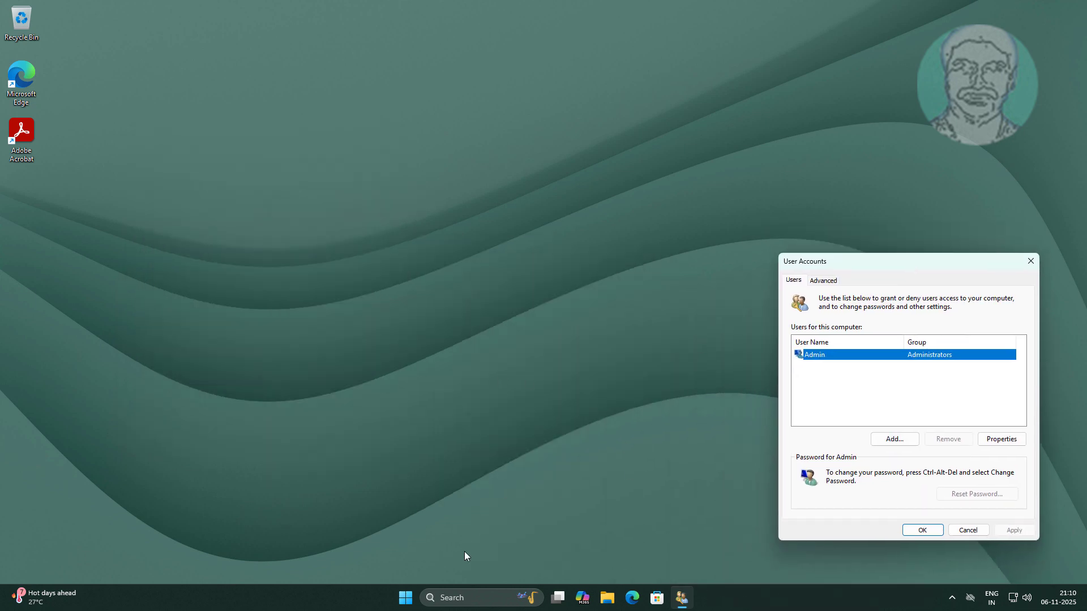
left_click(467, 606)
type("reg")
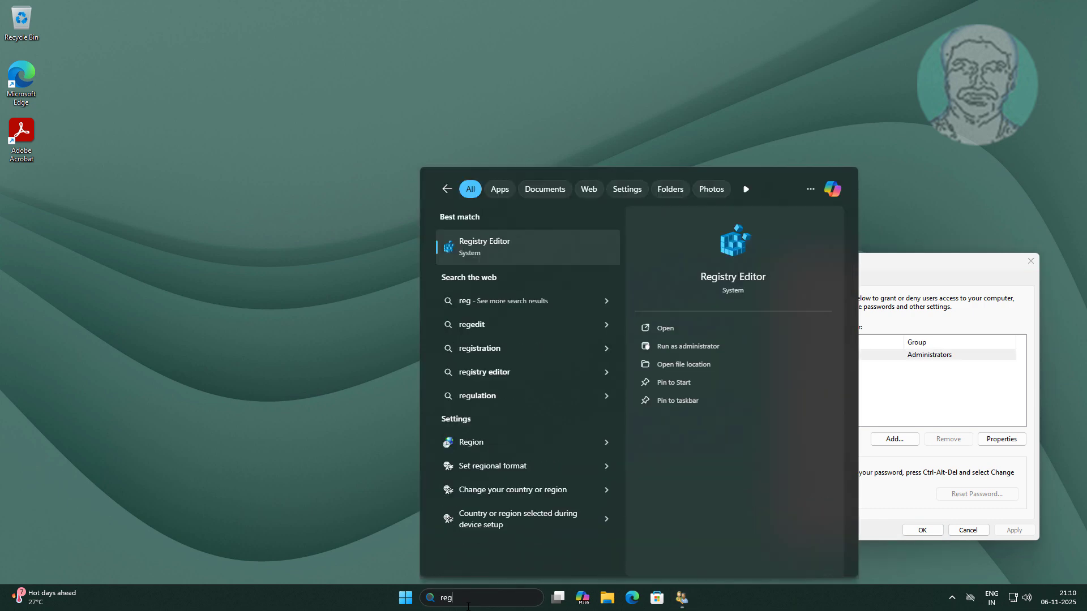
type("edit")
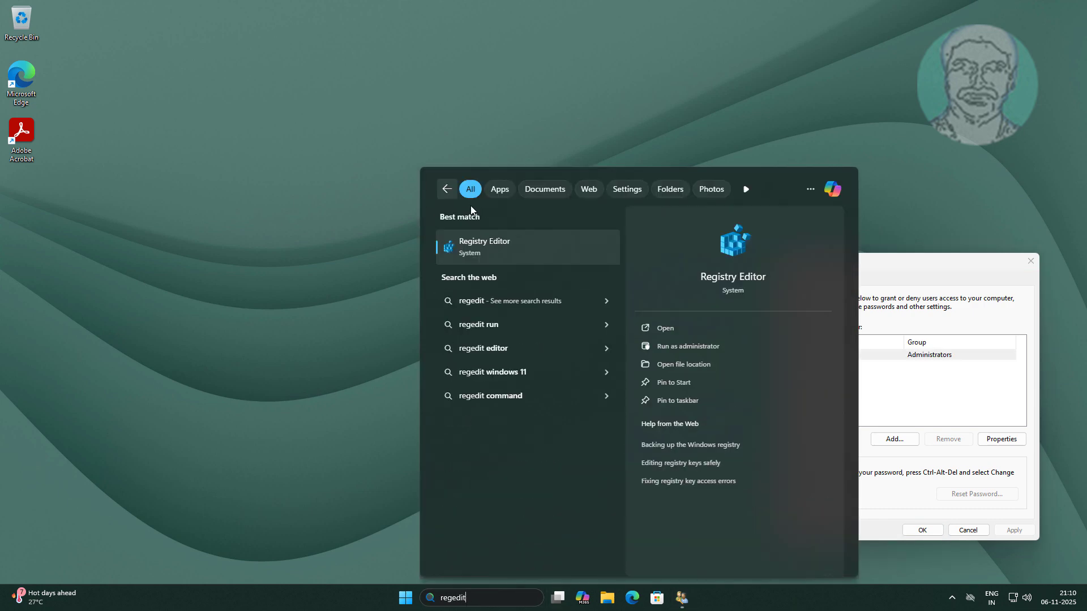
right_click(509, 244)
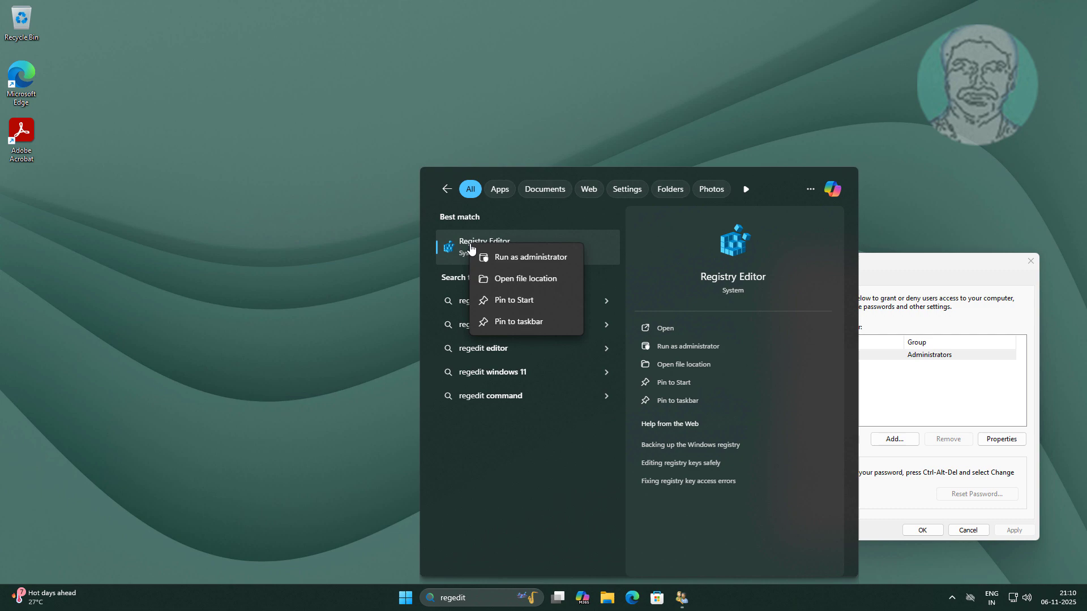
left_click(520, 257)
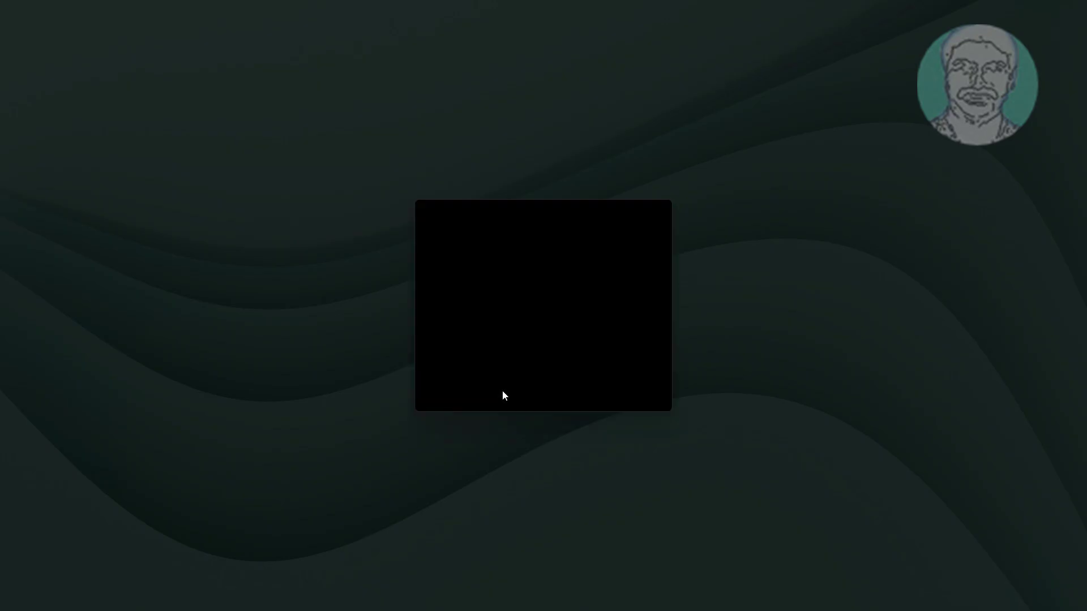
left_click(504, 395)
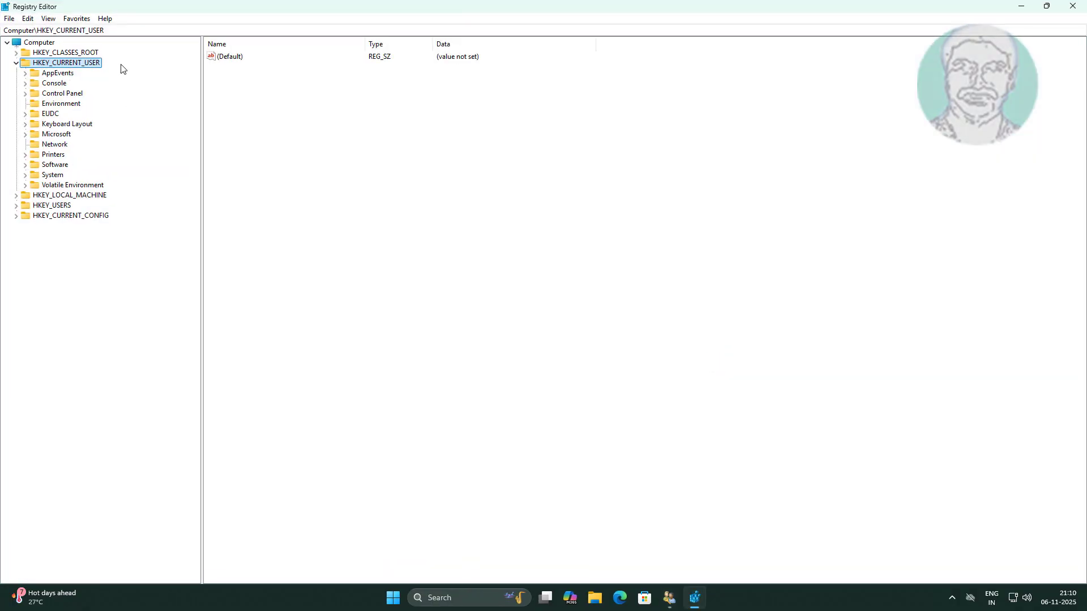
Go to the registry key Computer\HKEY_LOCAL_MACHINE\SOFTWARE\Microsoft\Windows NT\CurrentVersion\PasswordLess\Device
left_click_drag(134, 29, 0, 23)
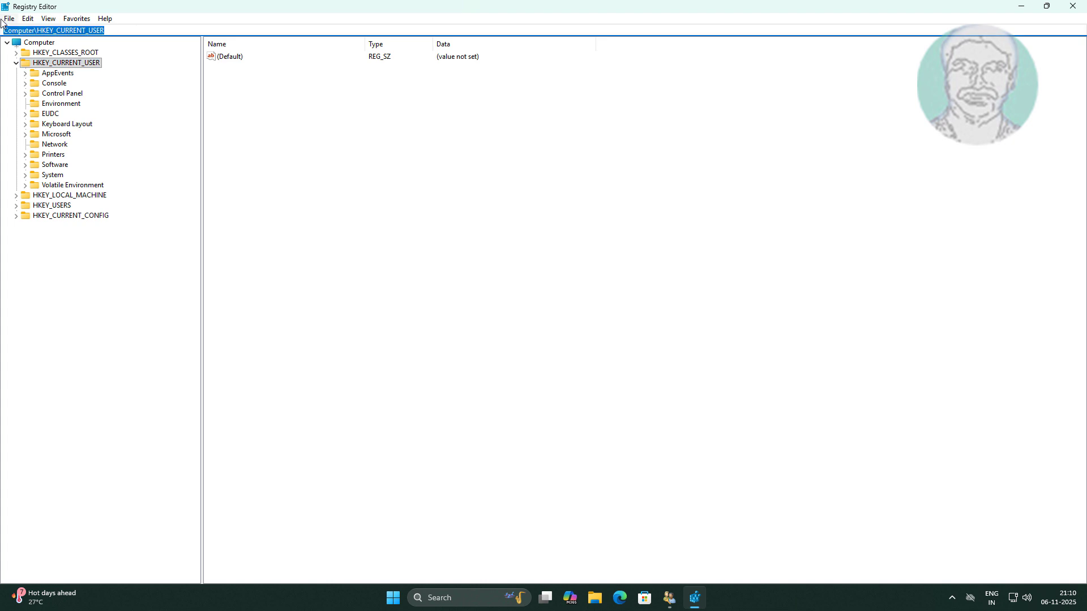
key("ctrl+v")
key("Return")
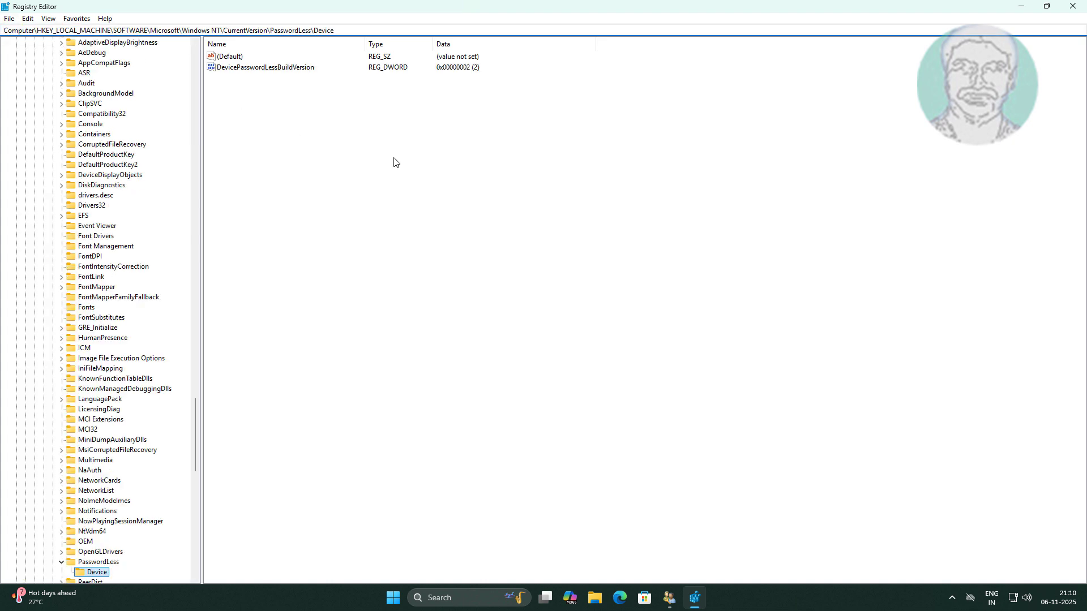
Set the value data of the DevicePasswordLessBuildVersion DWORD to 0
left_click(311, 149)
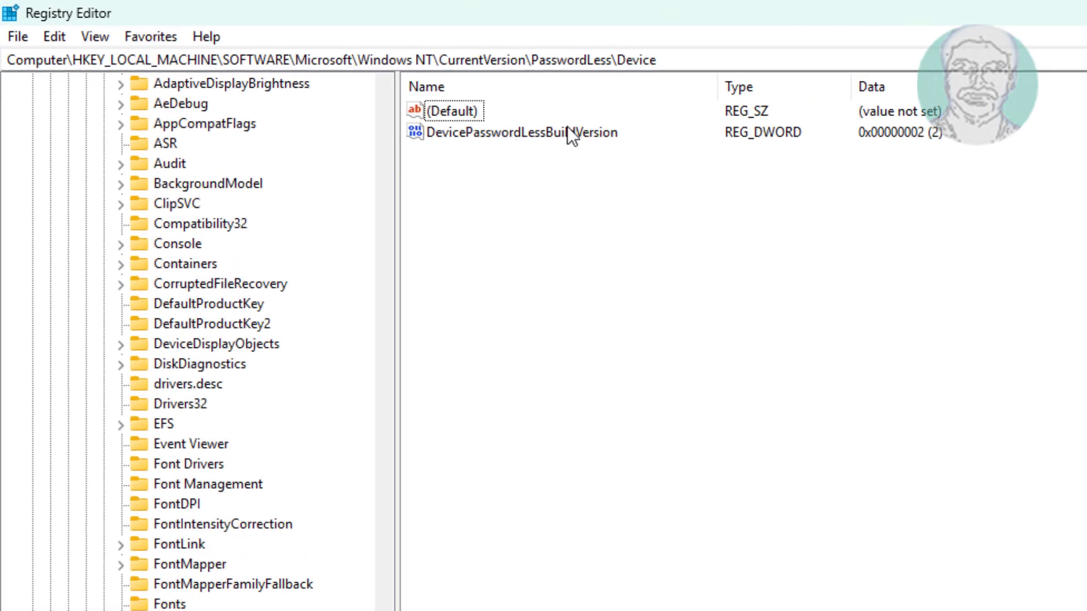
double_click(571, 134)
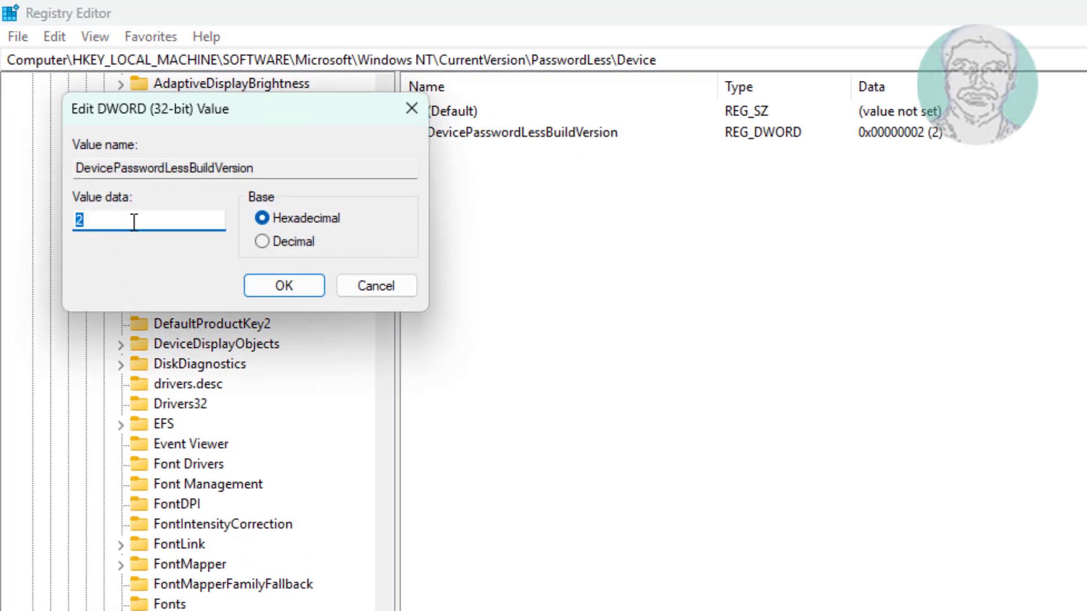
type("0")
left_click(284, 285)
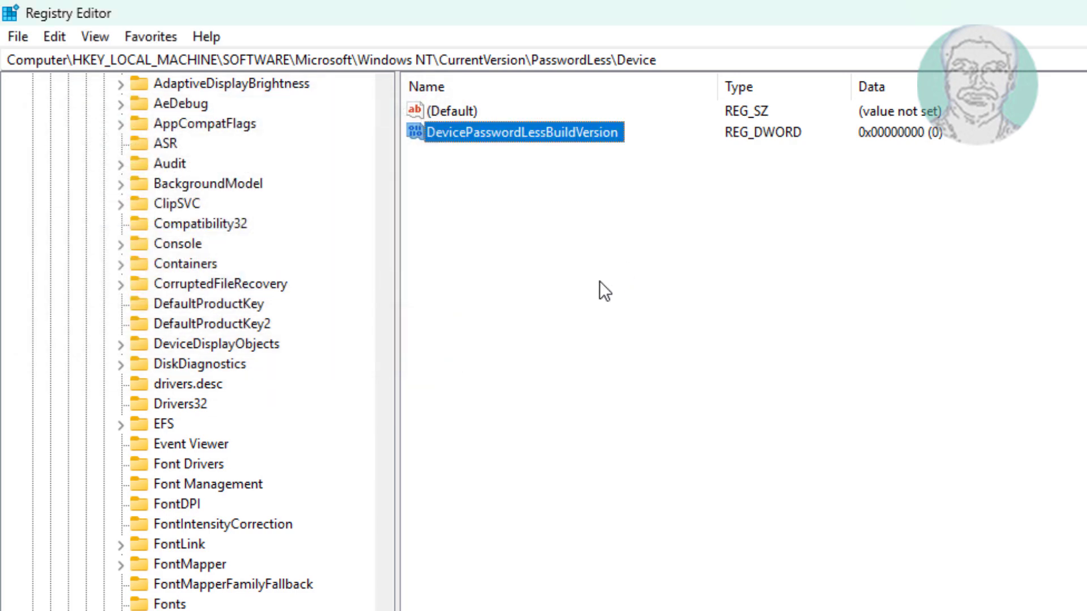
Close the open User Accounts dialog, then search Windows for "netplwiz" and reopen it
left_click(678, 604)
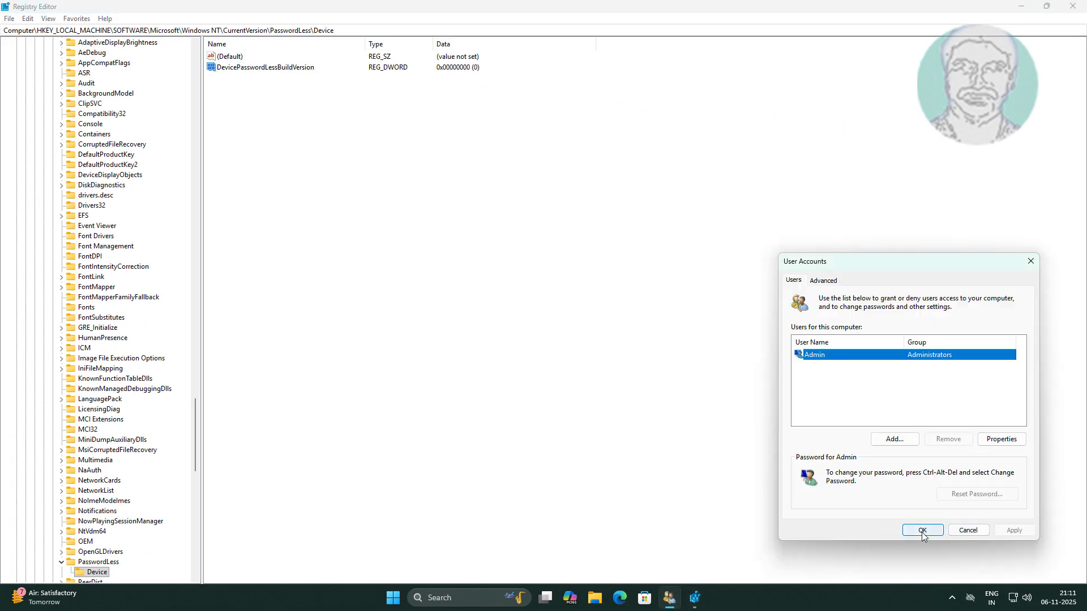
left_click(923, 535)
left_click(456, 594)
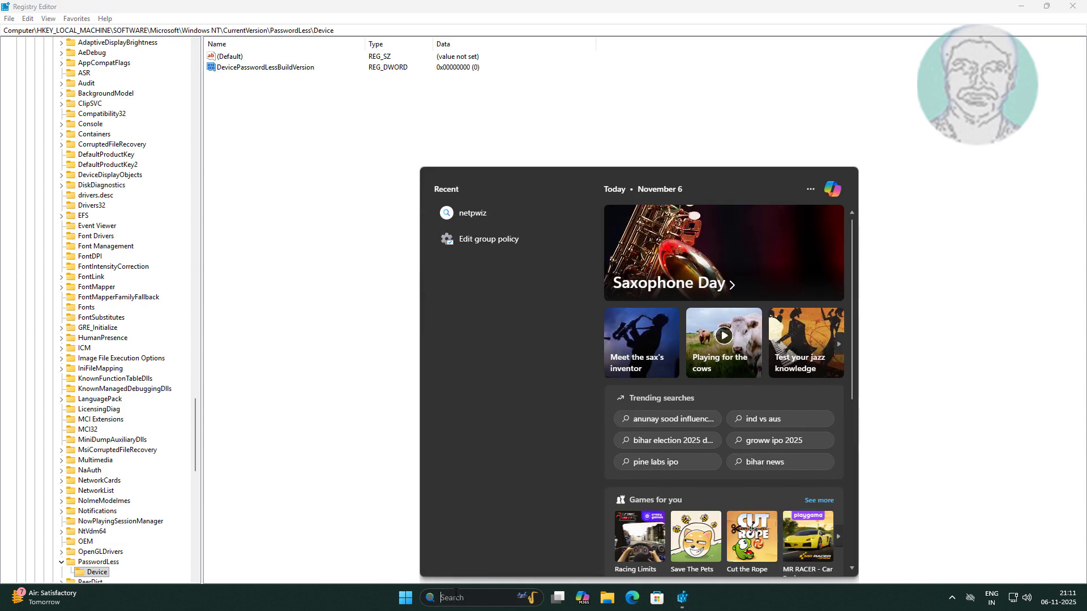
type("netpl")
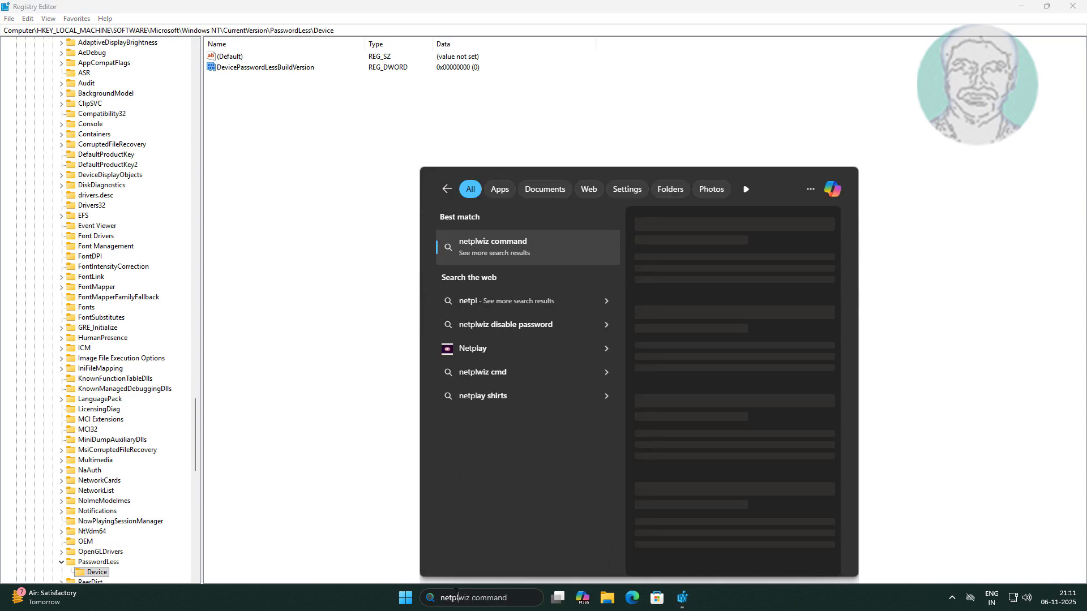
type("w")
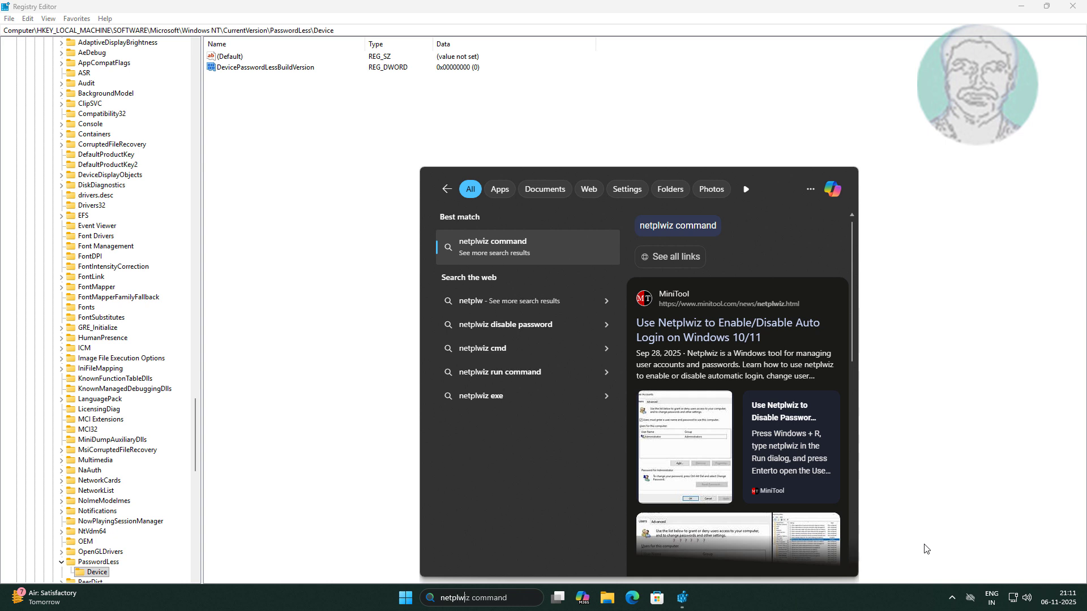
type("i")
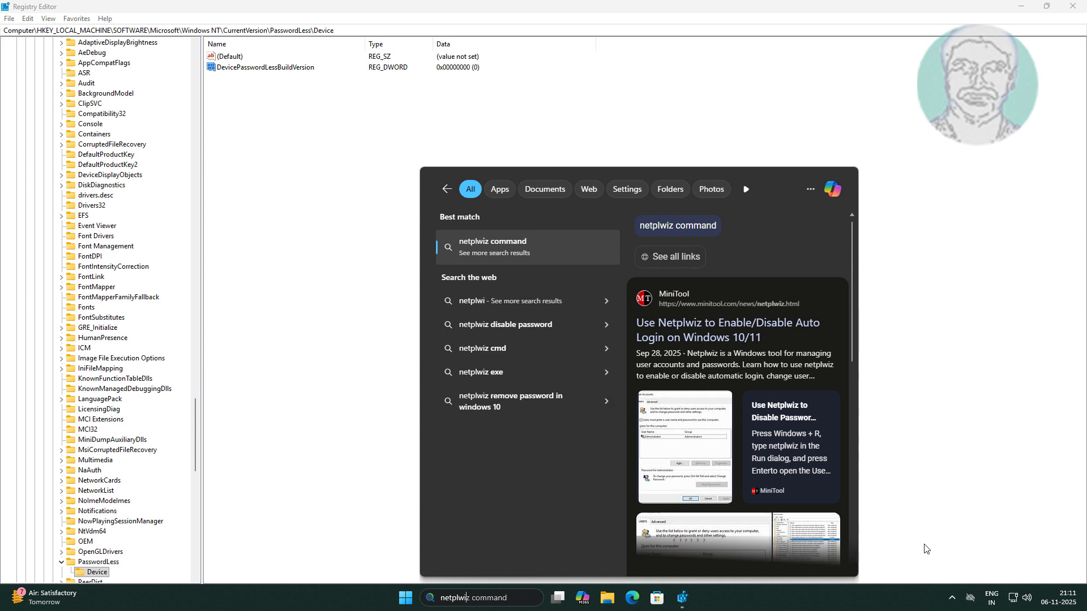
type("z")
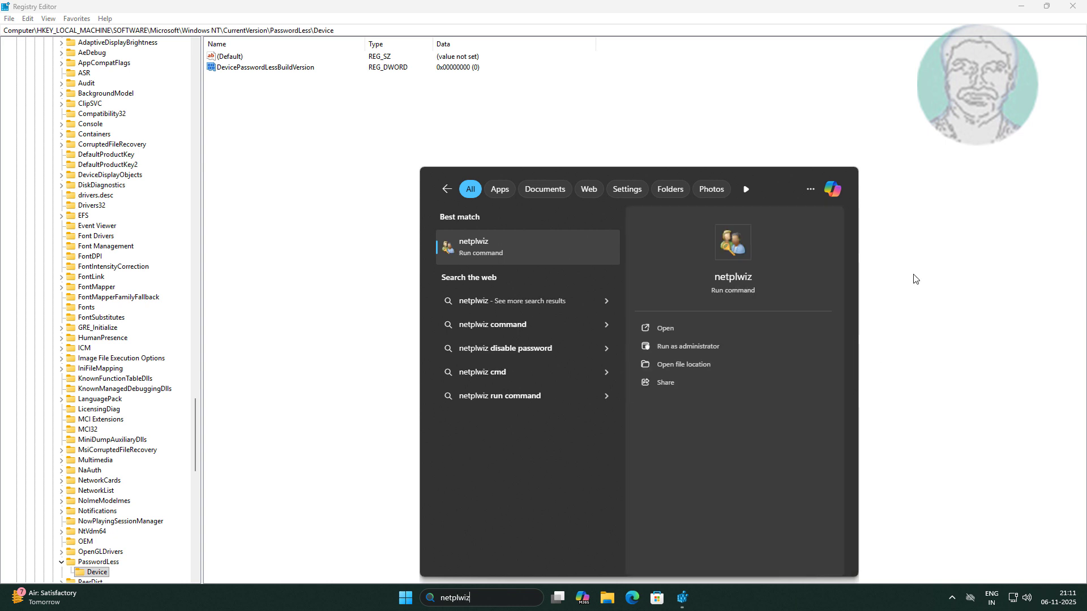
left_click(477, 254)
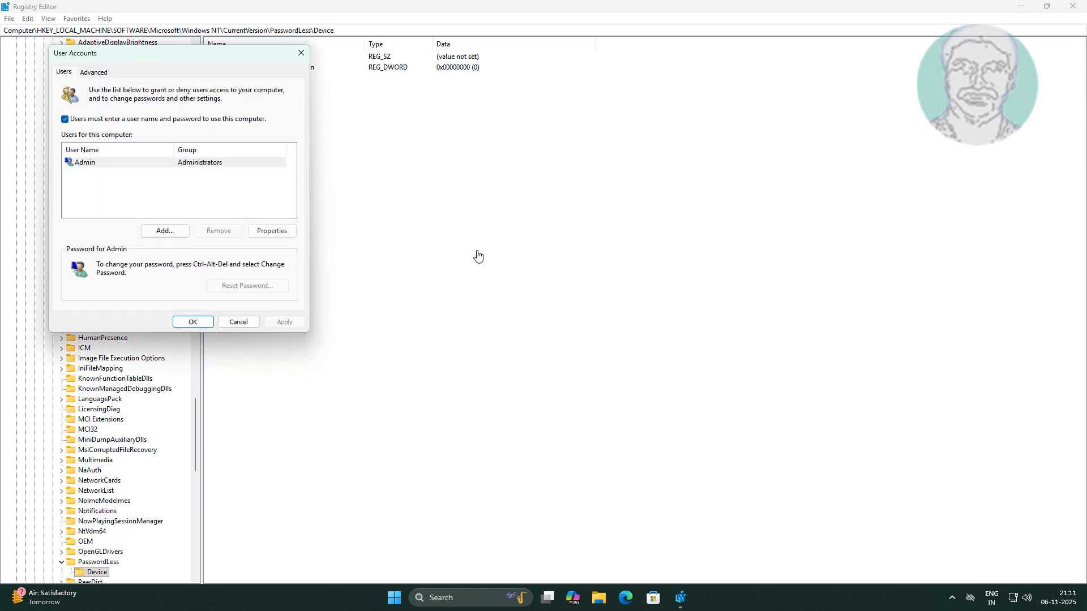
Disable "Users must enter a user name and password to use this computer" and enter and confirm the account password for automatic sign-in
left_click_drag(161, 57, 519, 84)
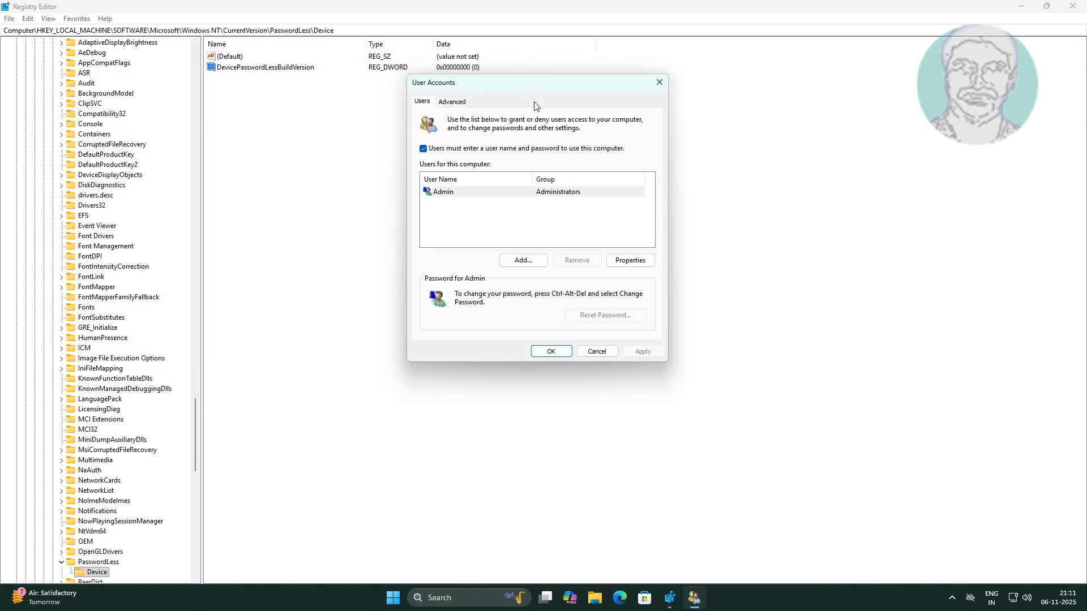
left_click(423, 149)
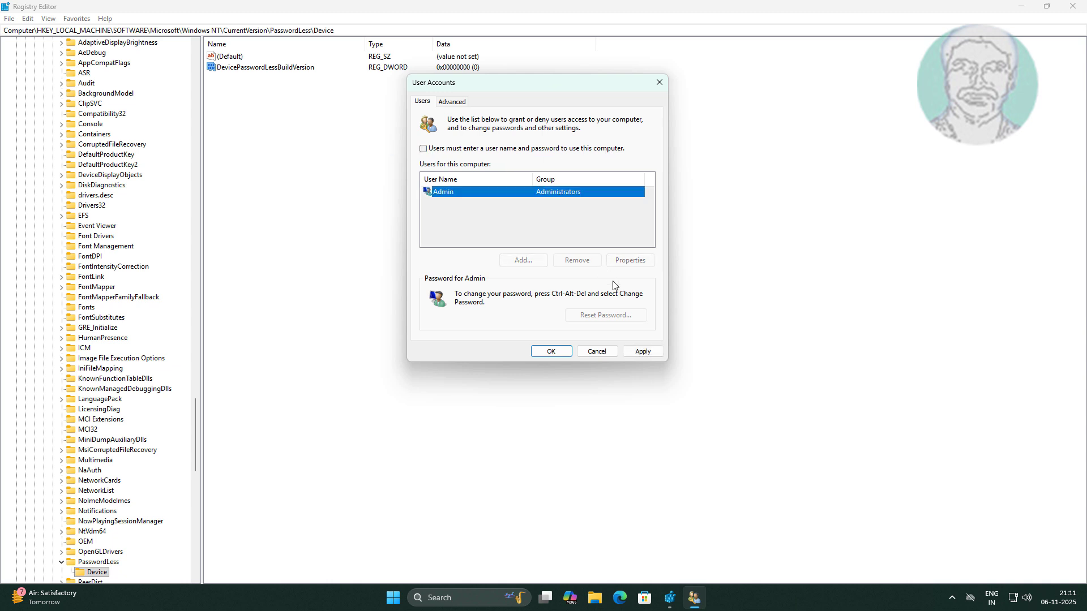
left_click(641, 351)
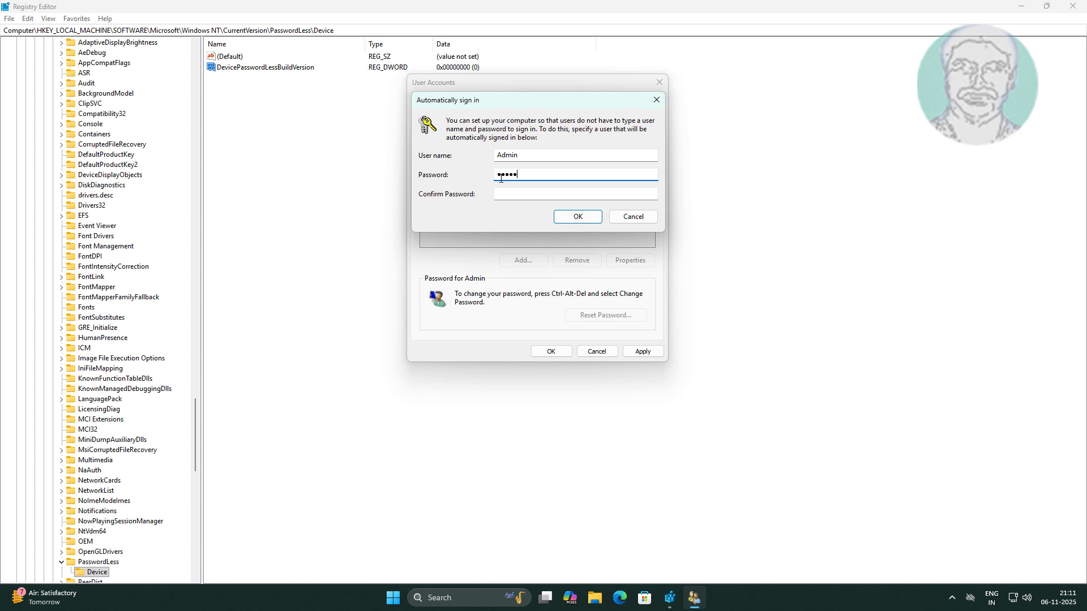
key("Tab")
type("•")
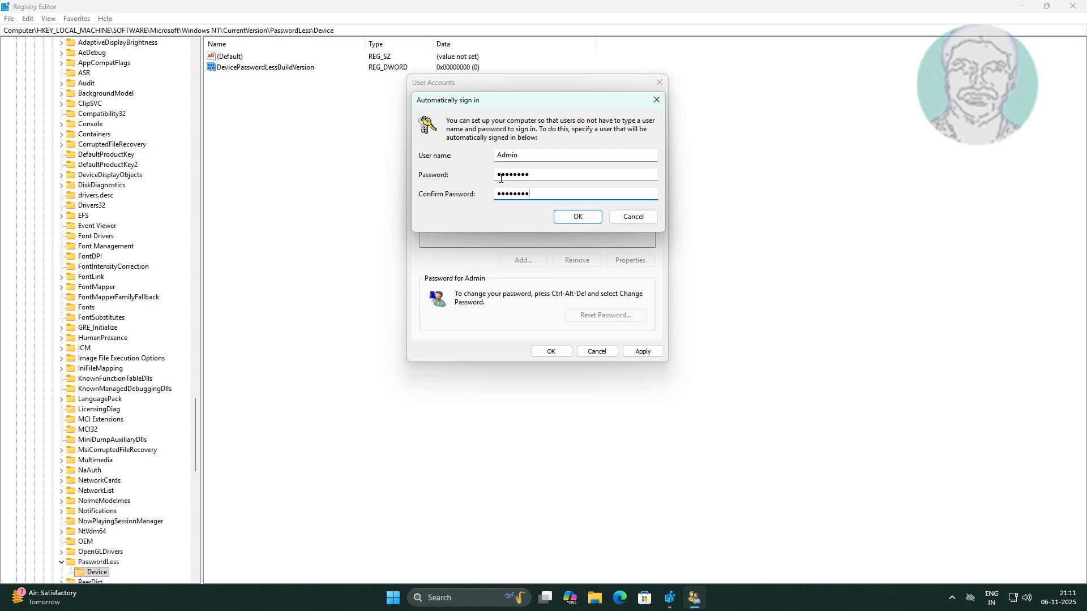
left_click(573, 216)
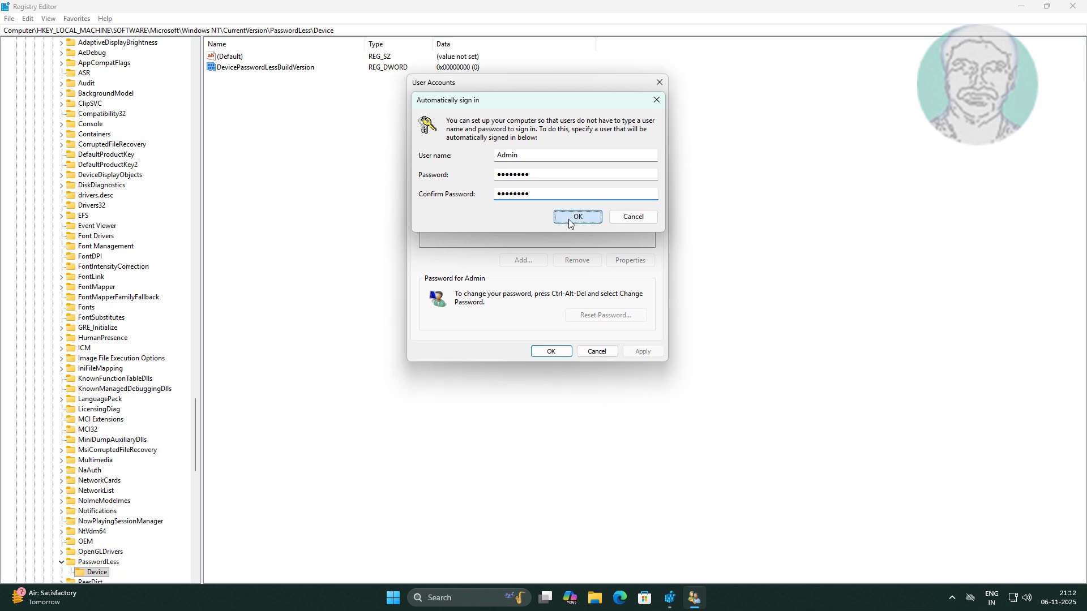
left_click(552, 351)
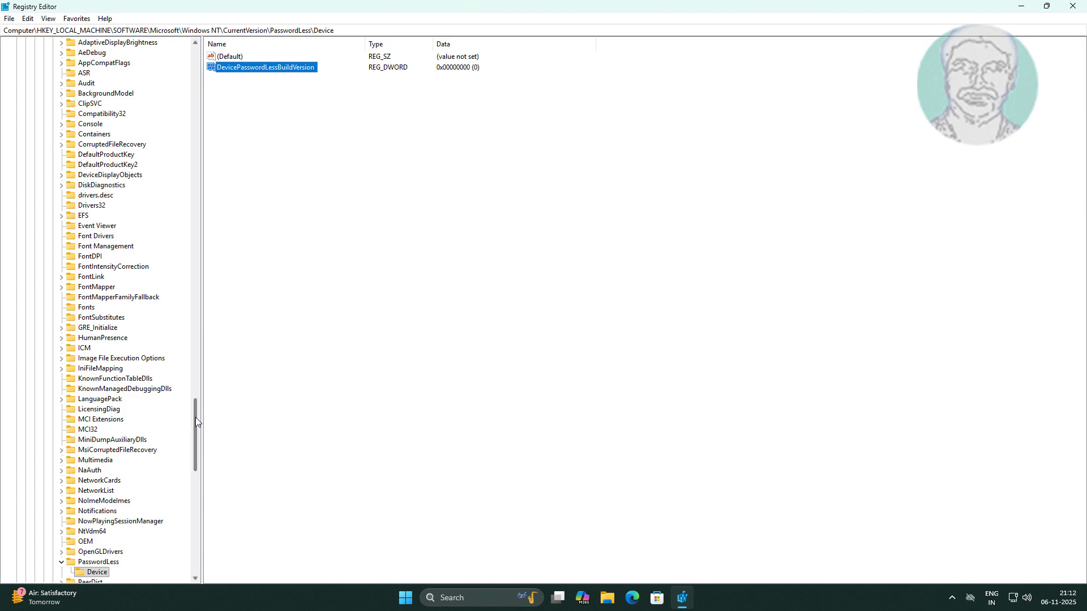
Collapse the HKEY_LOCAL_MACHINE and HKEY_CURRENT_USER trees and close Registry Editor
left_click_drag(196, 419, 195, 51)
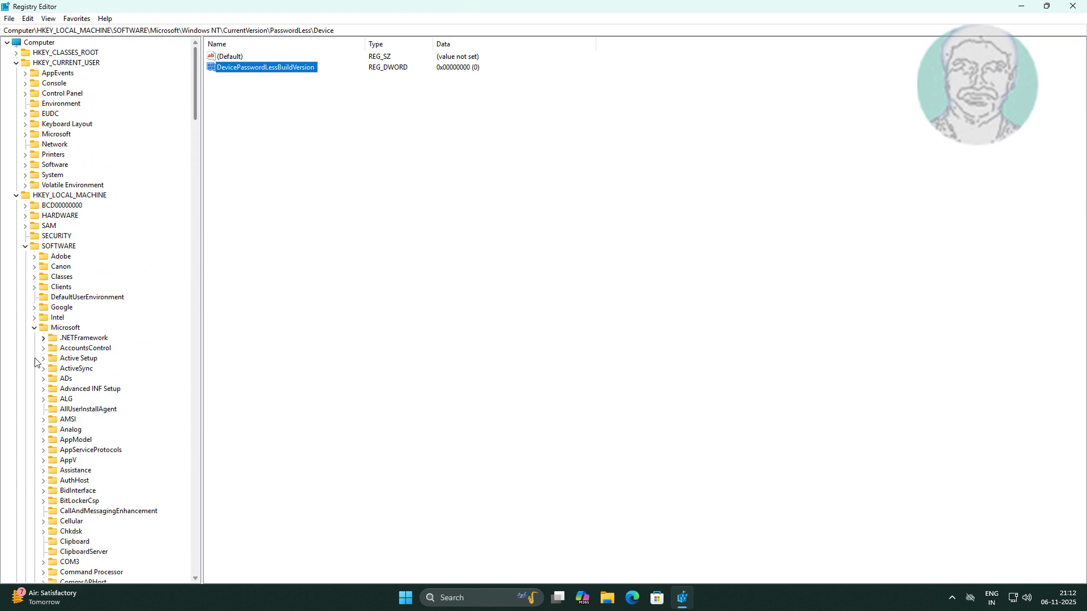
left_click(34, 328)
left_click(16, 196)
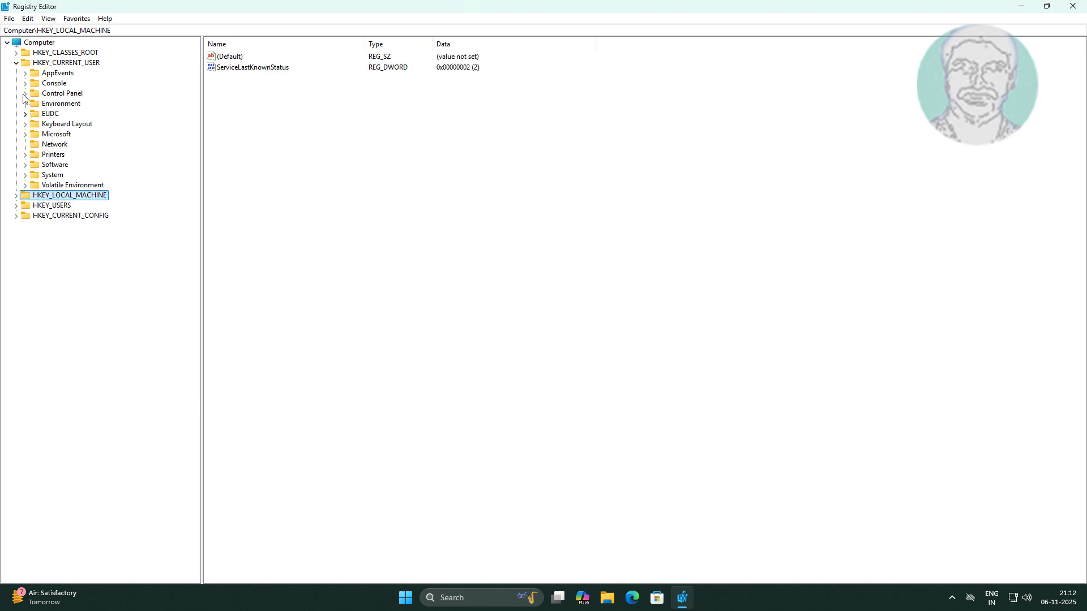
left_click(16, 64)
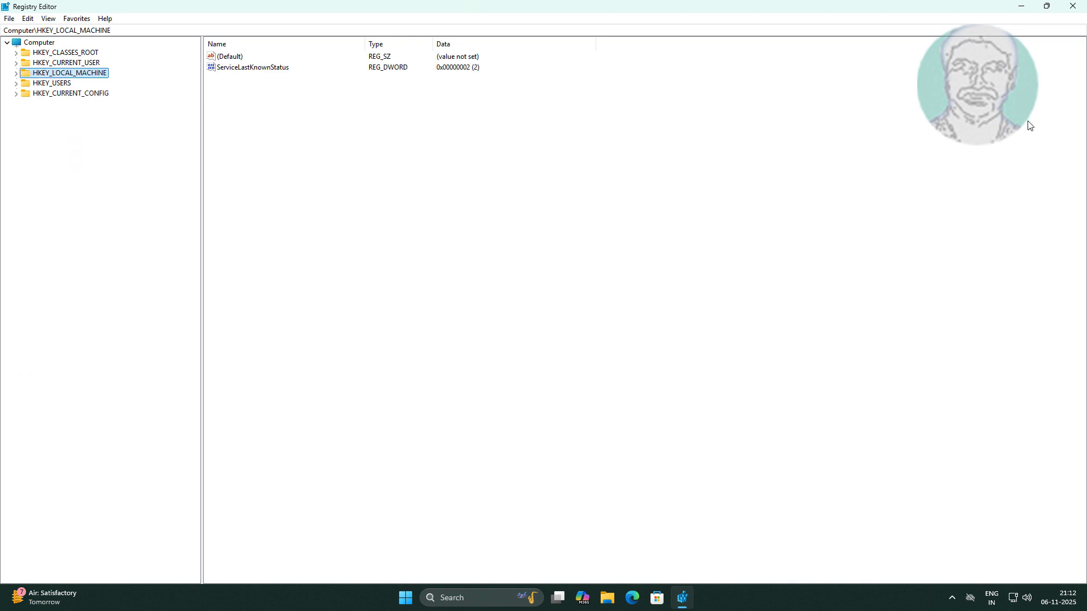
left_click(1070, 12)
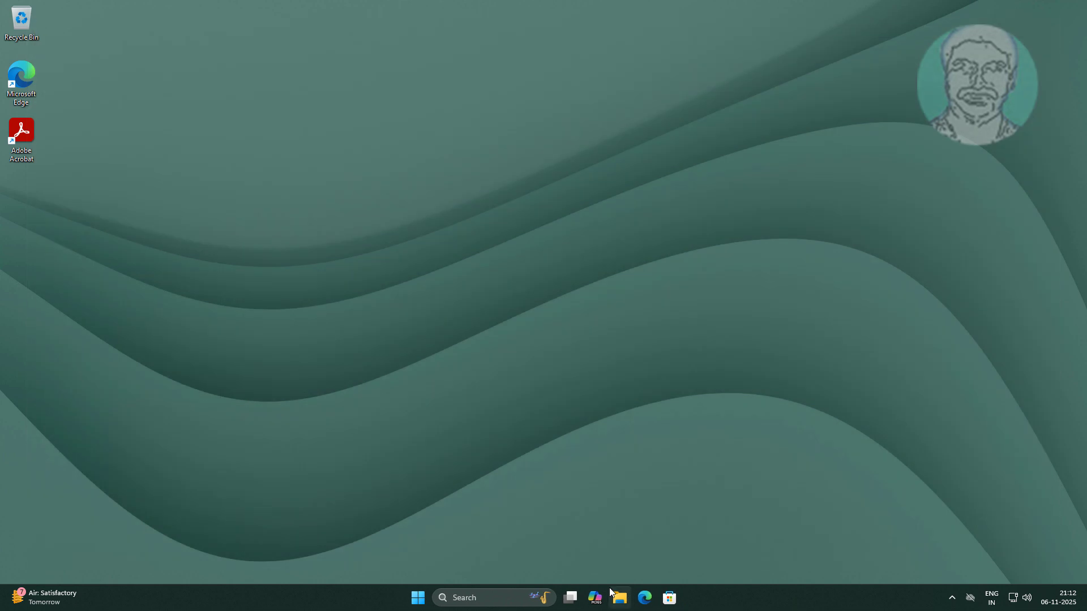
Restart the computer
left_click(417, 597)
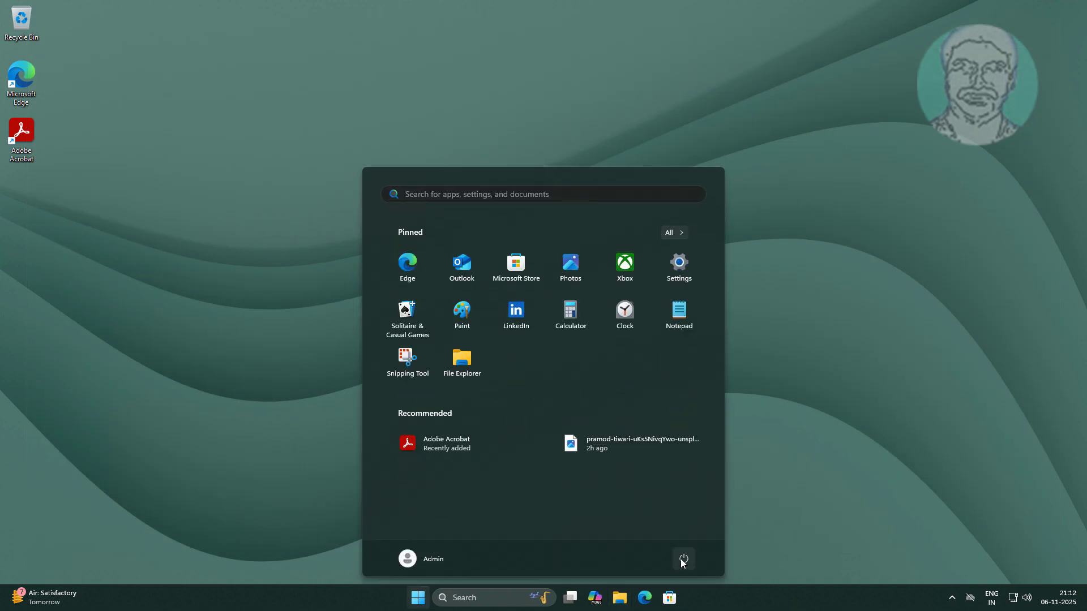
left_click(683, 559)
left_click(684, 539)
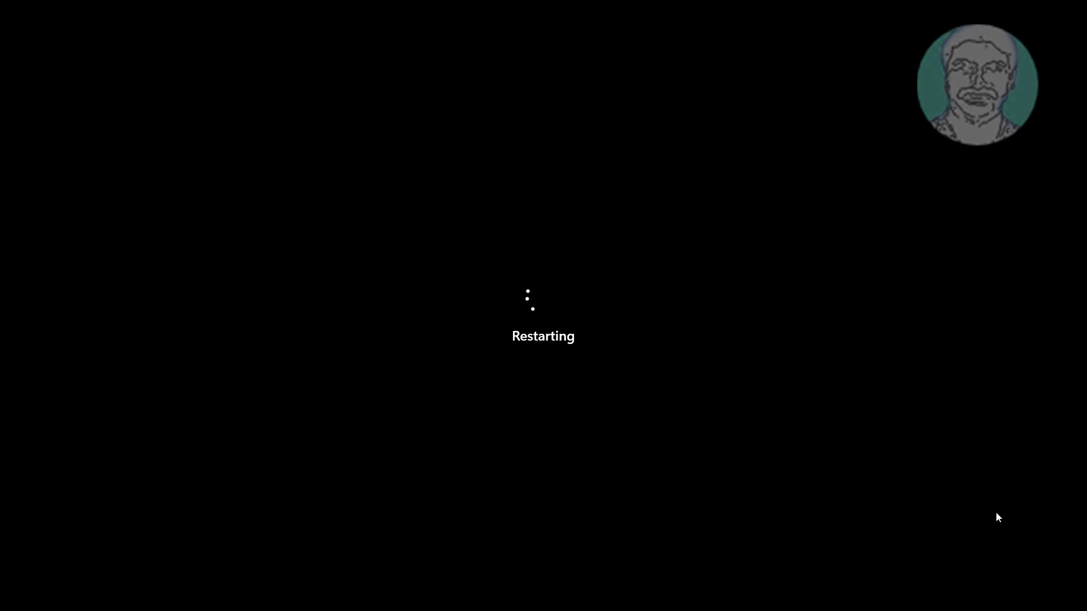